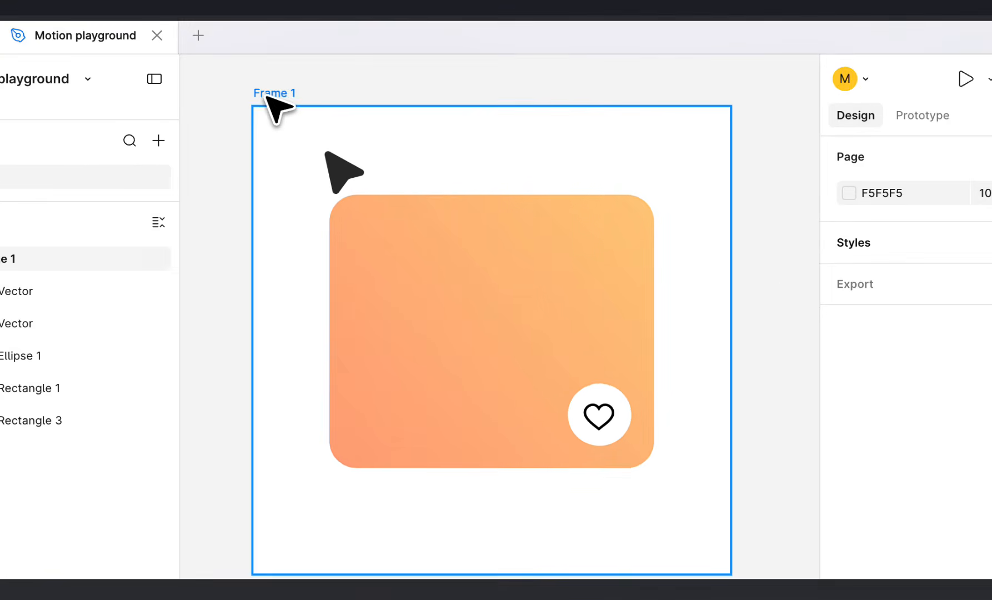
Step: Copy Frame 1 as SVG and paste it into the empty canvas of the Motion project in SVGator
click(408, 137)
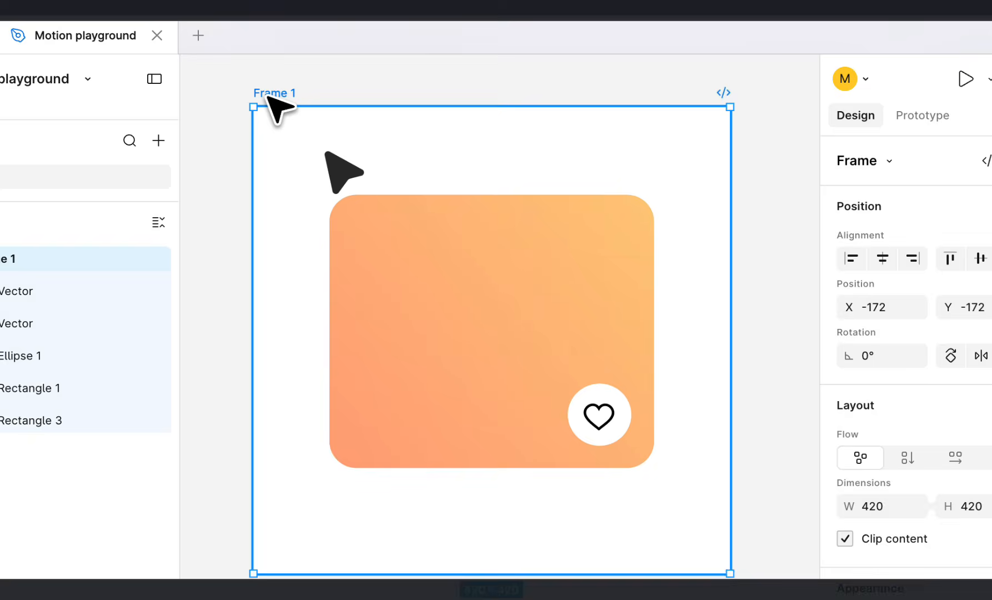
right_click(408, 137)
mouse_move(420, 185)
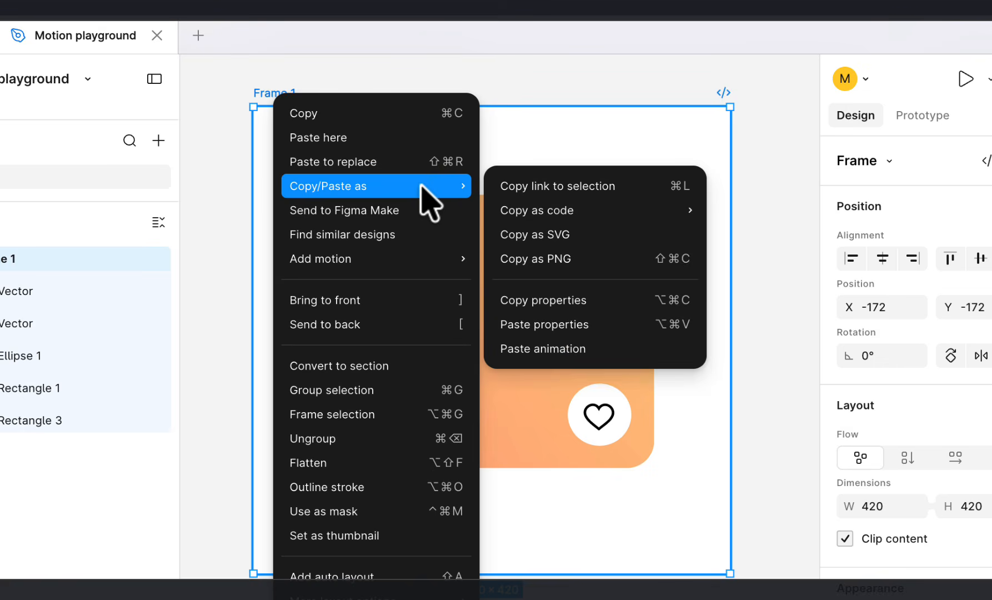
click(607, 233)
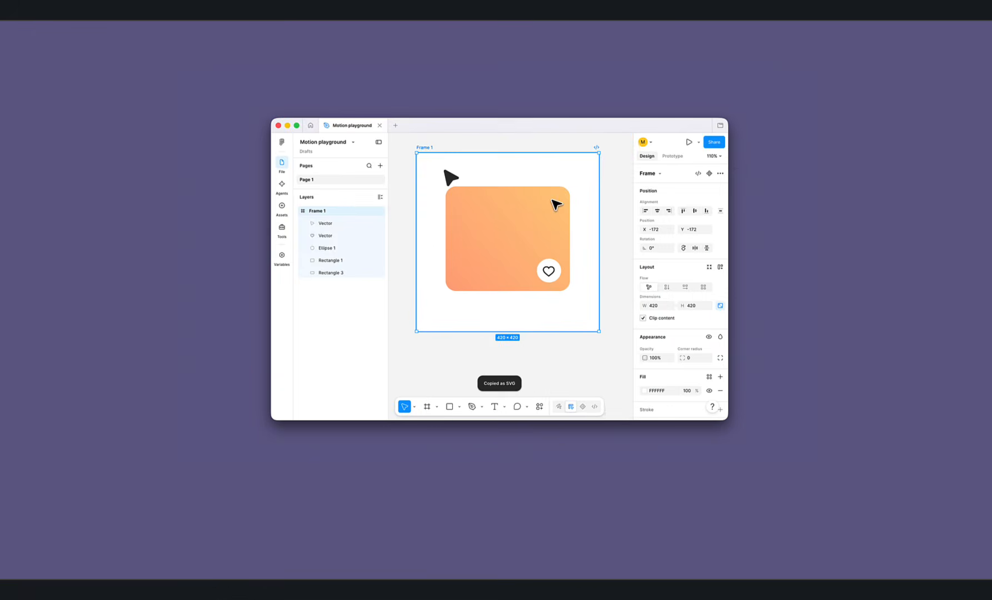
key(super+Tab)
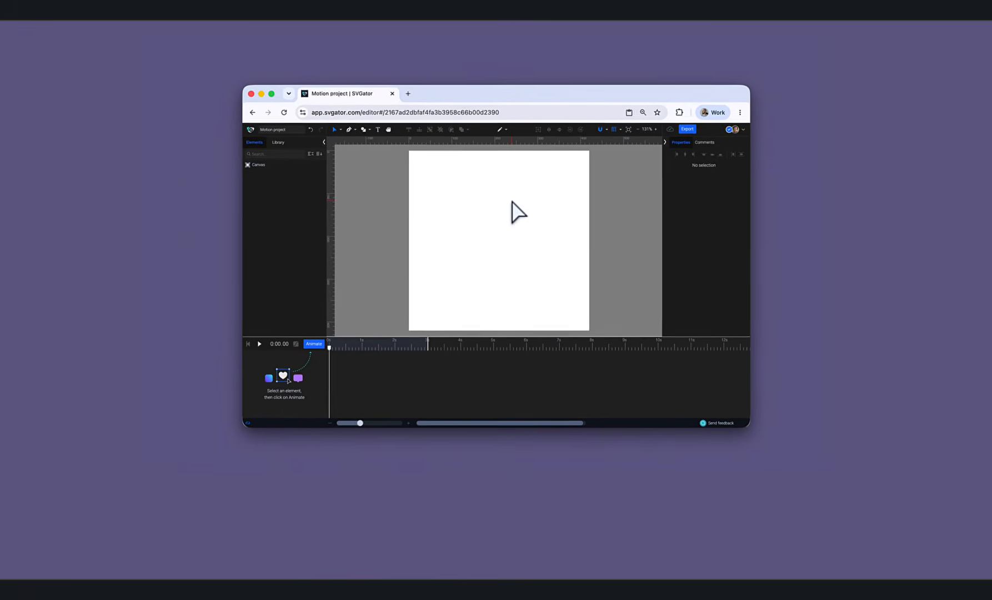
key(super+v)
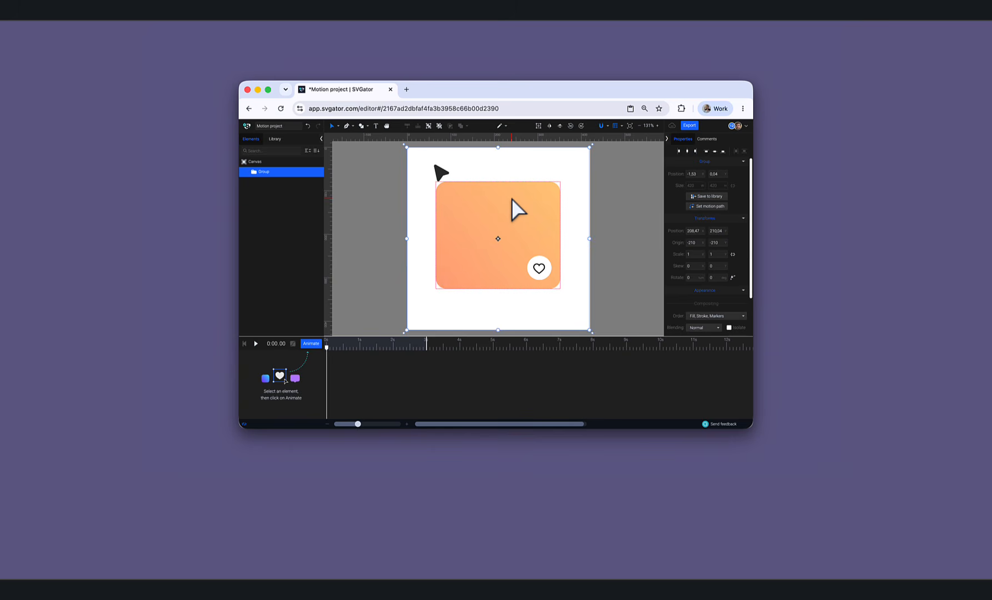
Step: In Figma, keyframe the arrow vector's position in Motion mode at 0 ms and at about 2000 ms, moved to about X 314, Y 311
key(super+Tab)
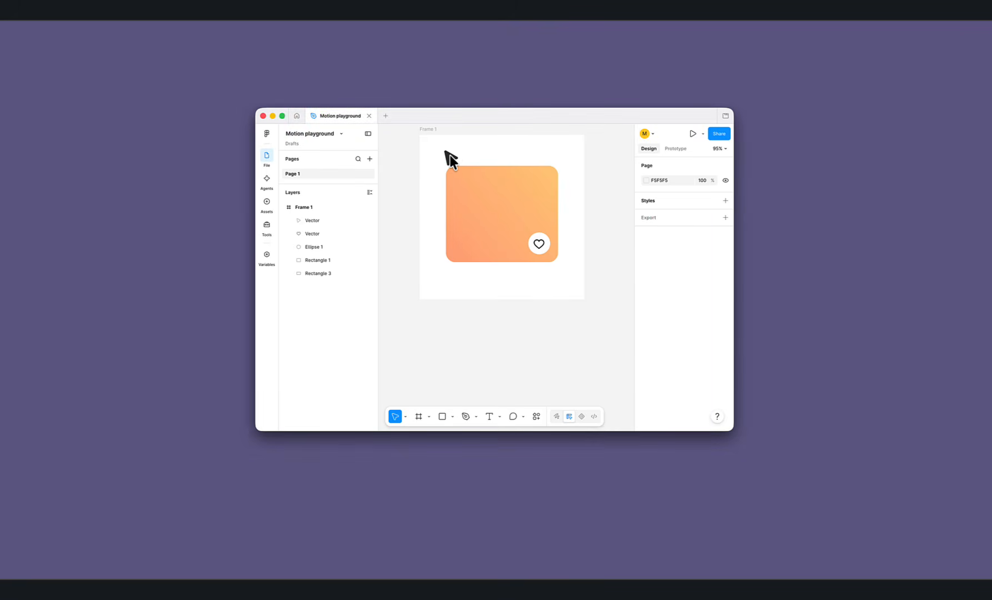
click(451, 160)
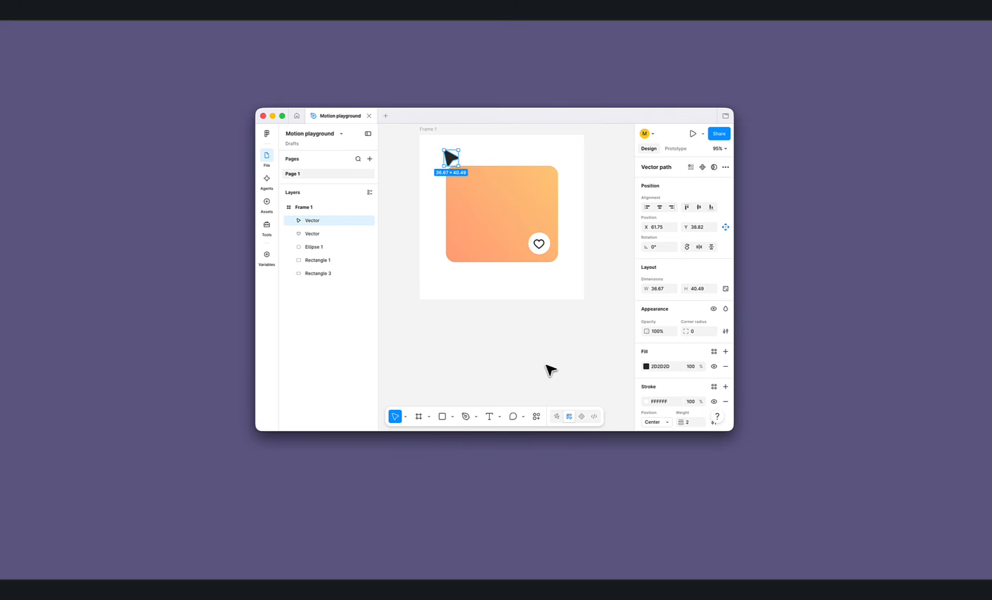
click(581, 417)
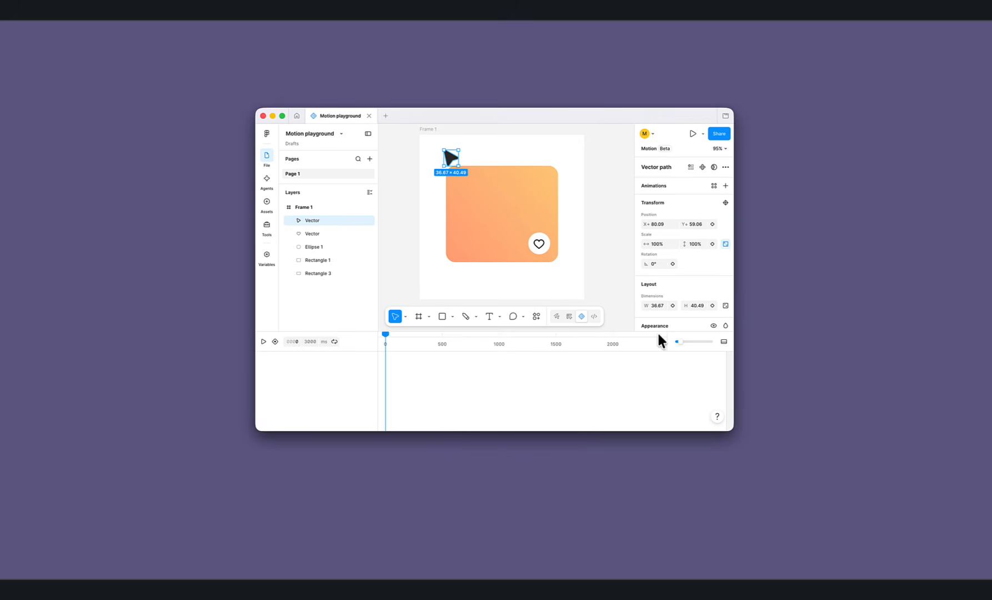
click(712, 224)
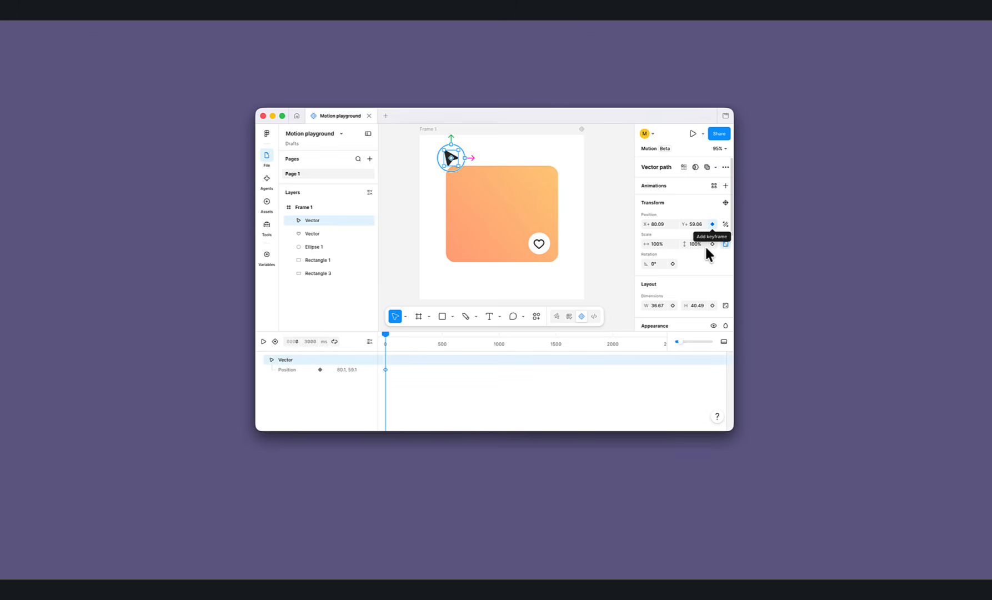
drag(386, 333, 612, 356)
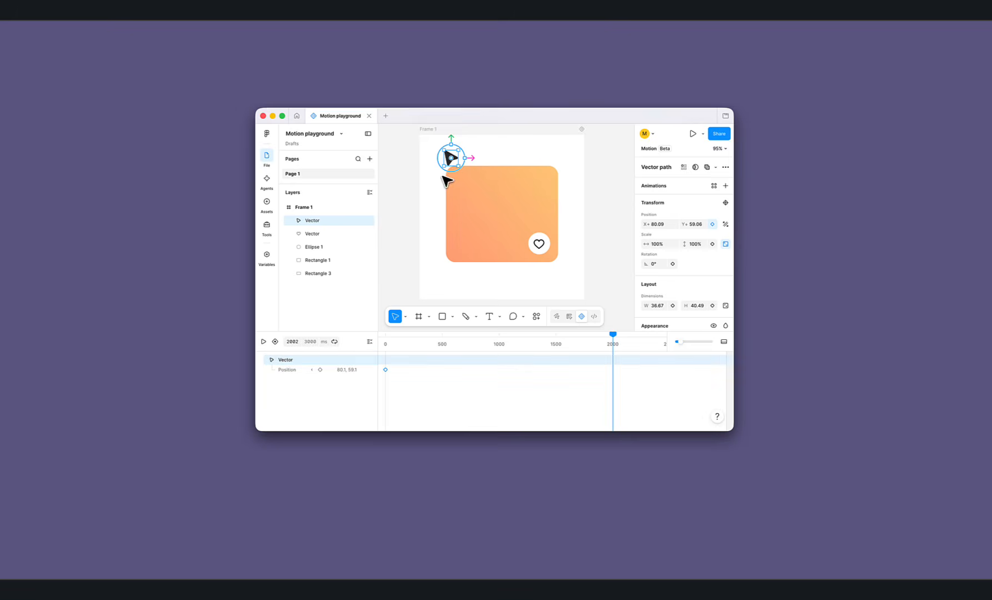
drag(449, 159, 542, 258)
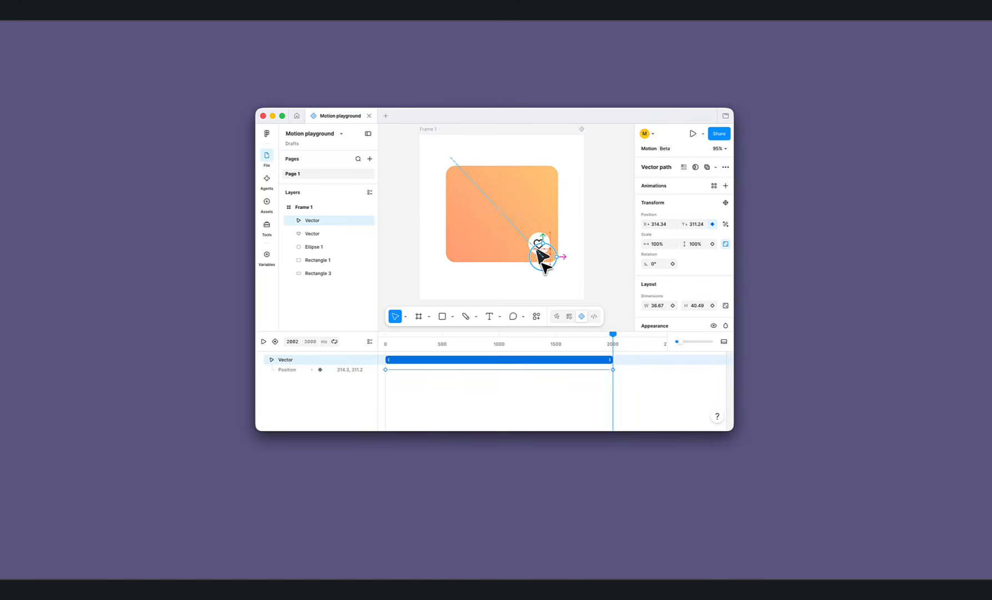
Step: Shift the start point of the arrow's motion path slightly and play the animation from the beginning
click(452, 159)
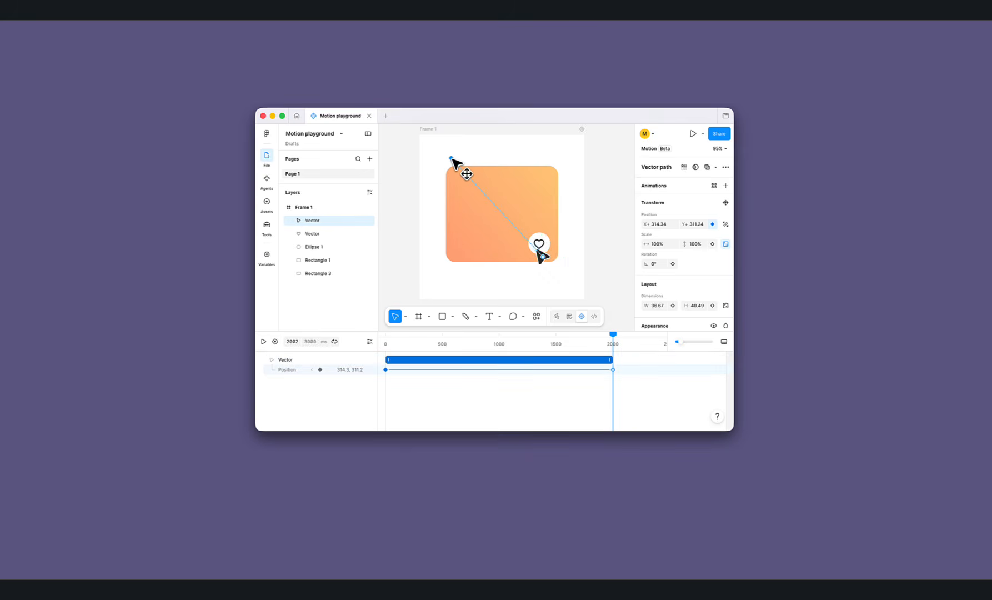
mouse_move(451, 159)
mouse_down()
mouse_move(443, 179)
mouse_move(450, 162)
mouse_up()
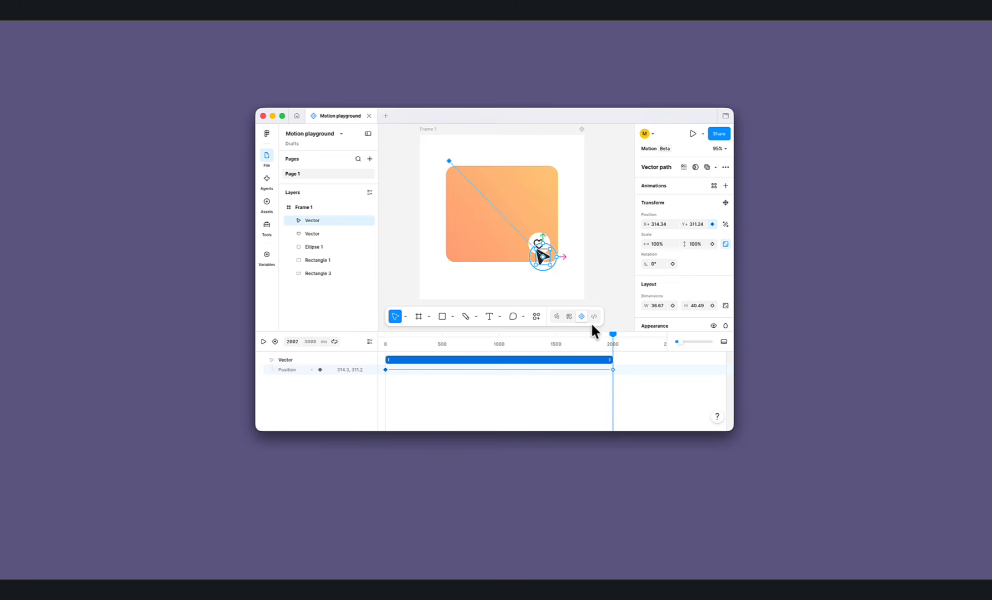
drag(612, 333, 379, 335)
key(space)
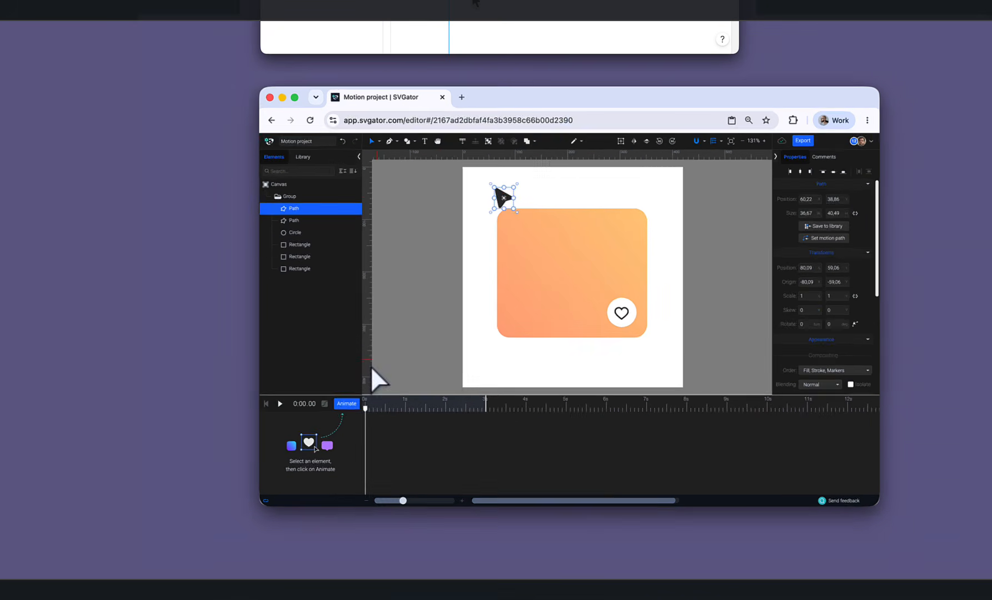
Step: In SVGator, add a Position animator to the arrow path and move the arrow to the heart button at 2 s, about X 323, Y 317
click(322, 352)
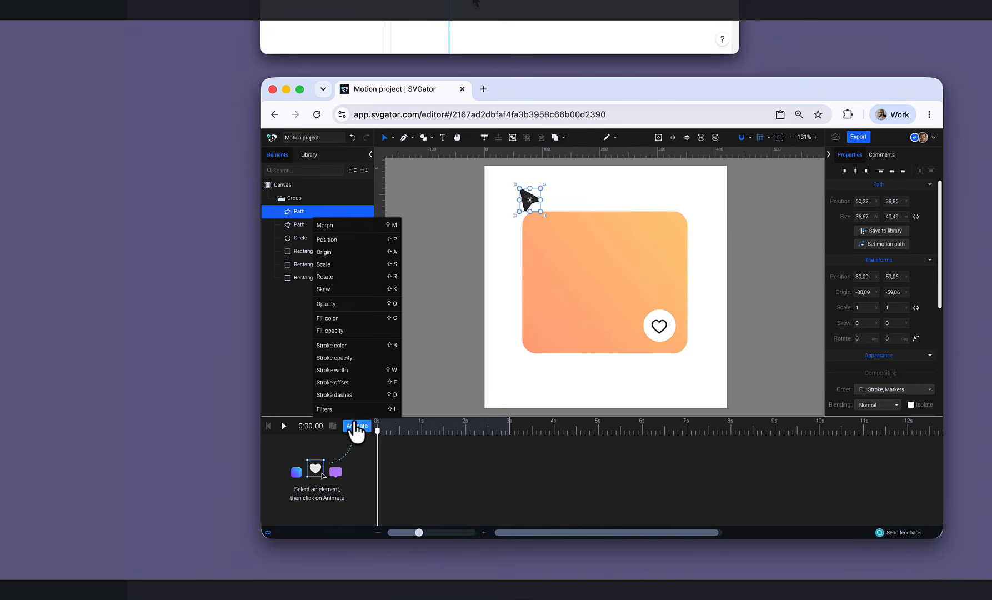
click(352, 240)
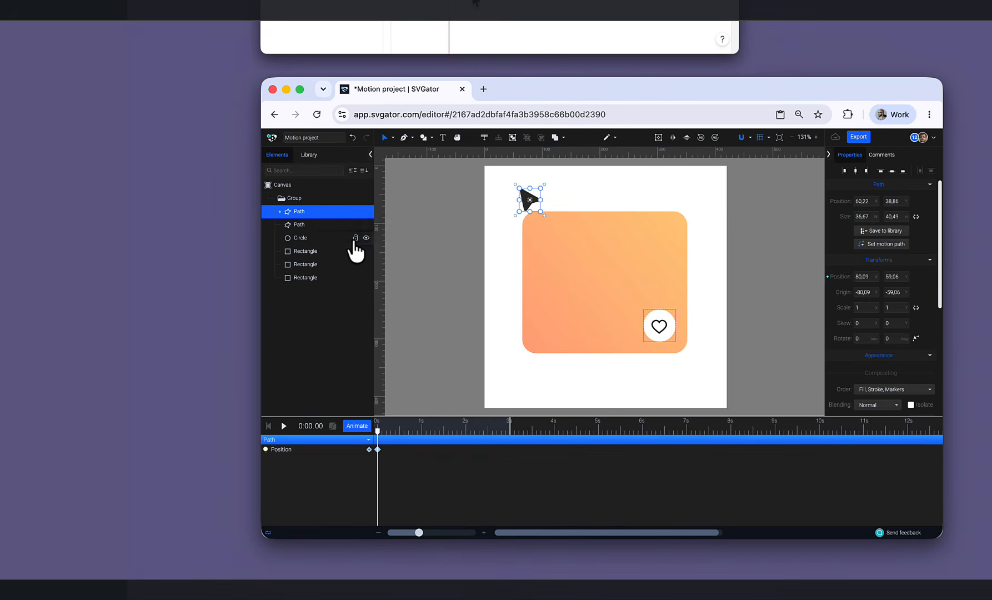
click(466, 429)
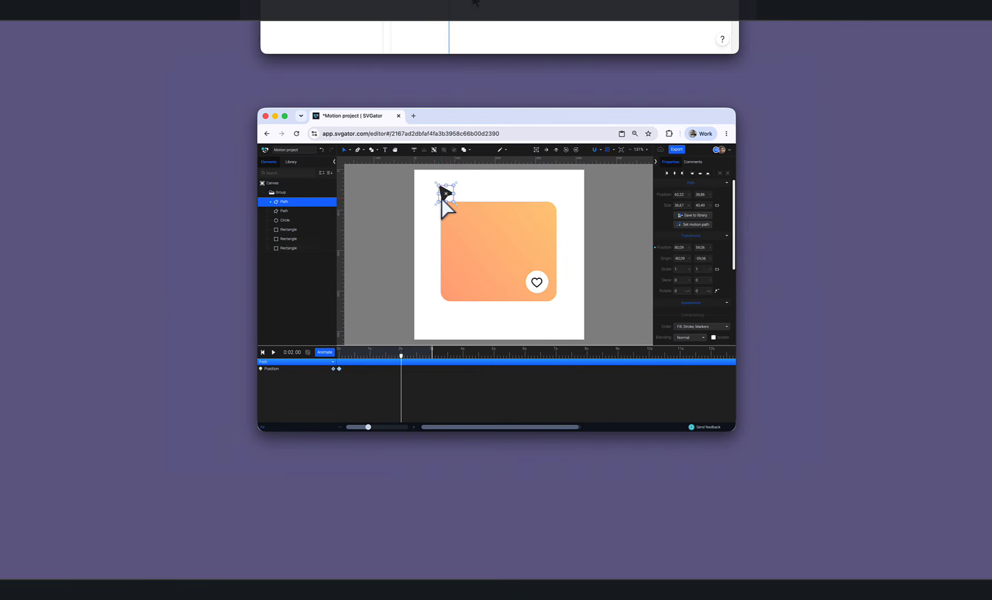
drag(532, 201, 661, 367)
drag(533, 304, 540, 301)
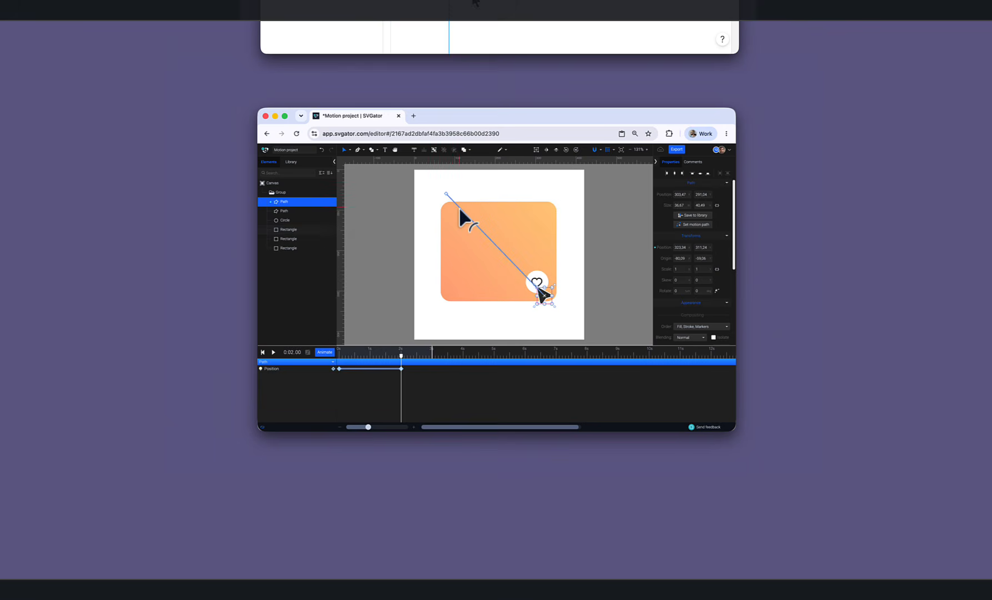
Step: Bend the arrow's straight motion path into a curve sweeping below the diagonal to the heart button, and preview it from 0 s
drag(460, 210, 569, 335)
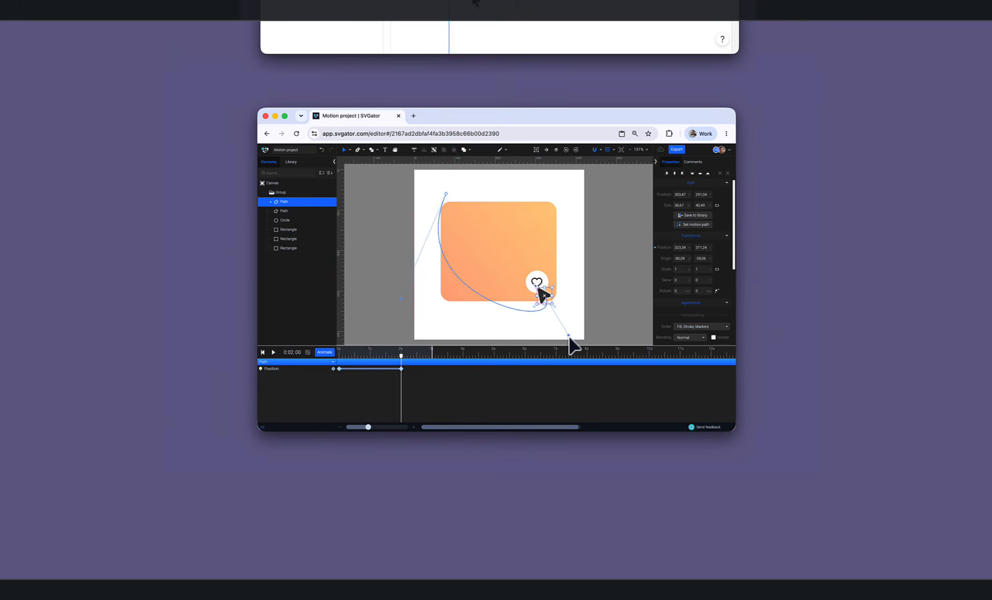
drag(401, 298, 439, 309)
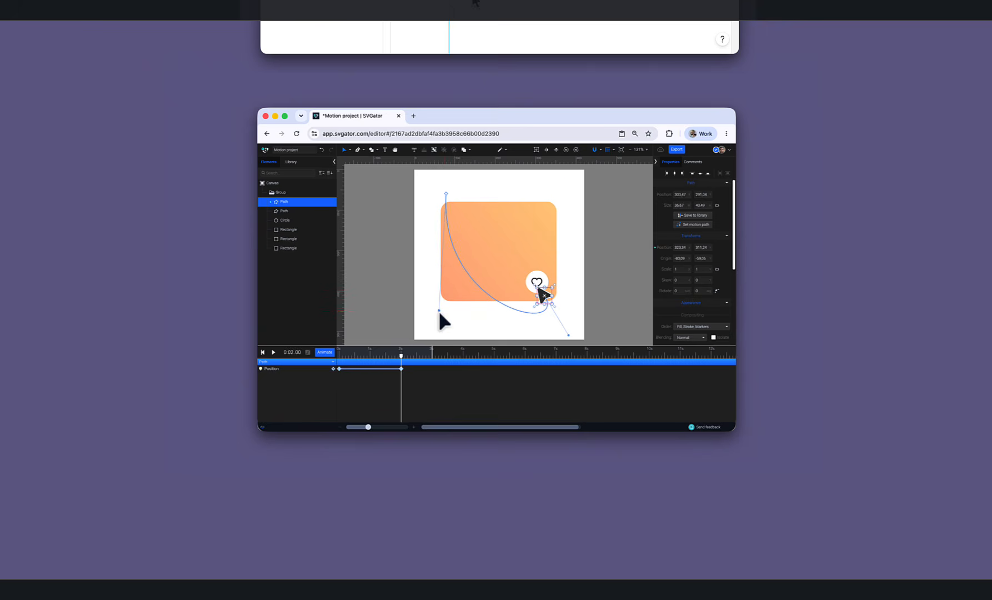
drag(568, 336, 592, 349)
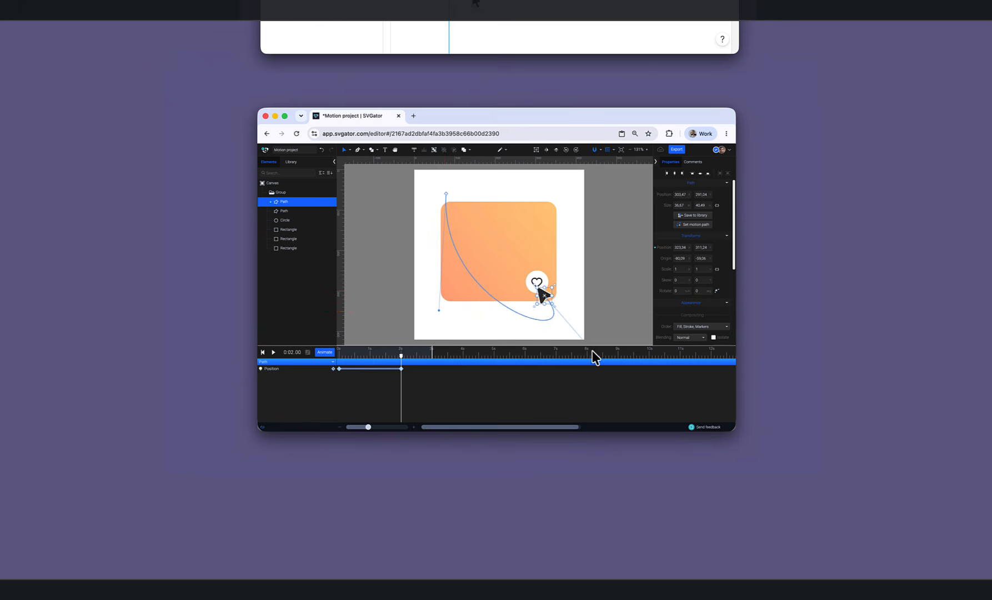
click(340, 359)
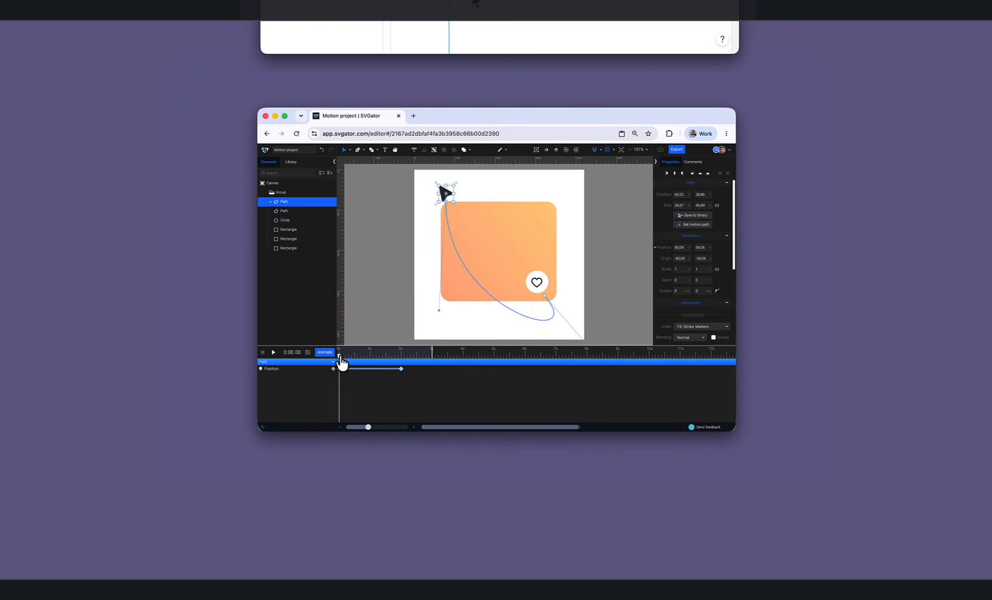
key(space)
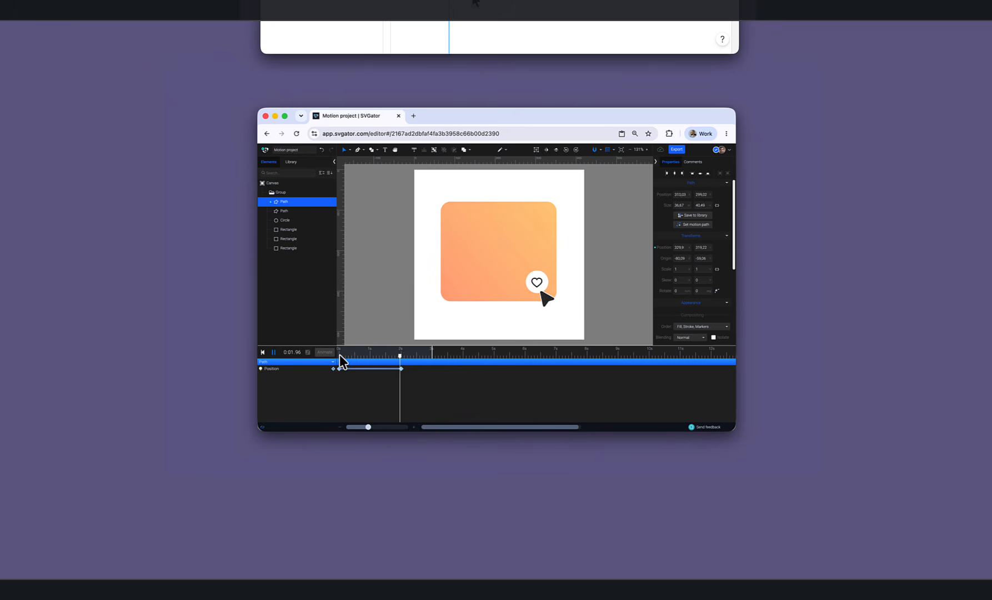
key(space)
Step: Set the easing of the arrow's first position keyframe to Ease In Out Cubic
click(341, 357)
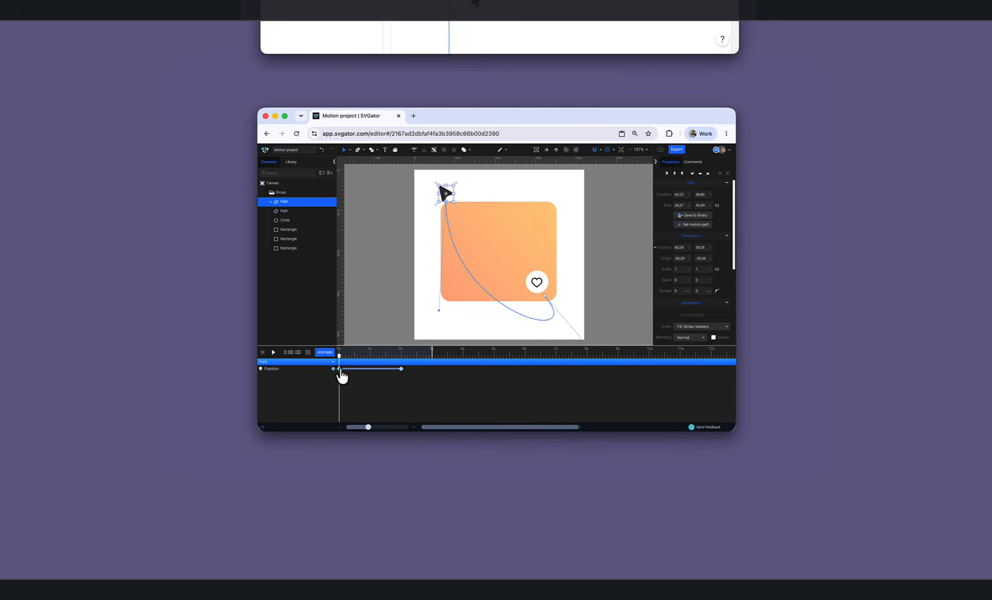
click(340, 373)
click(308, 353)
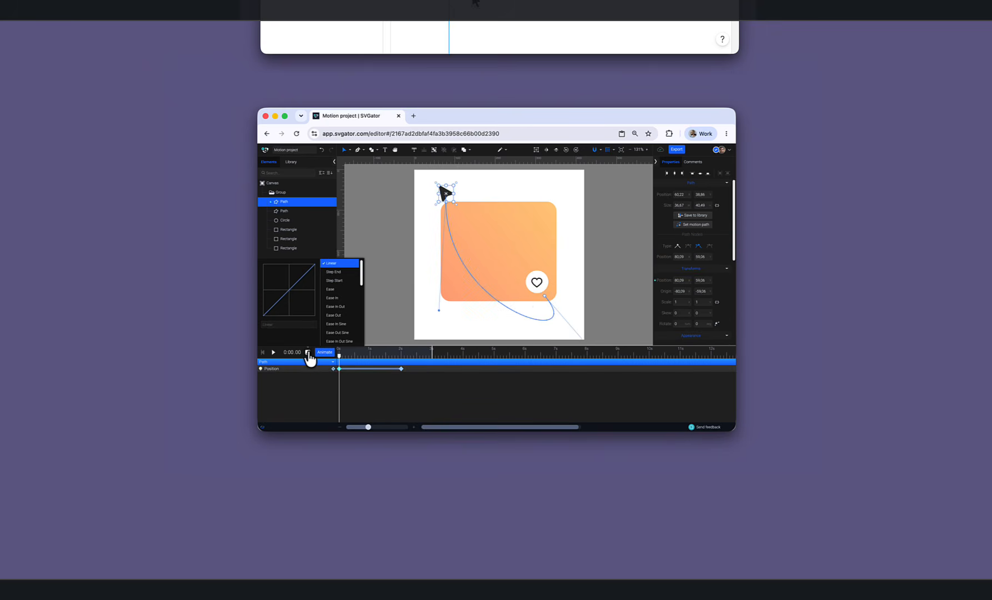
scroll(348, 332, down, 2)
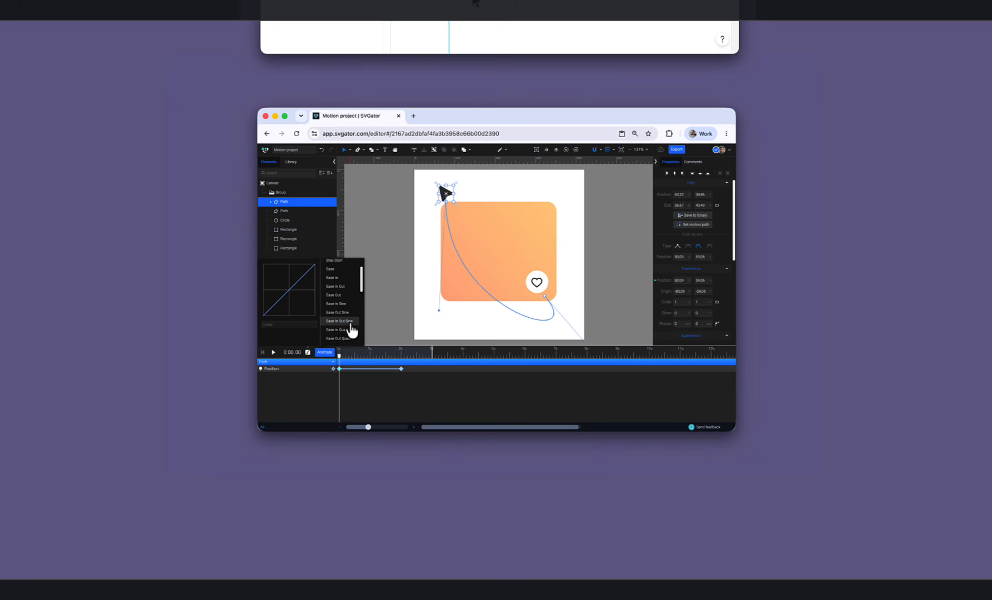
click(349, 323)
scroll(350, 334, down, 3)
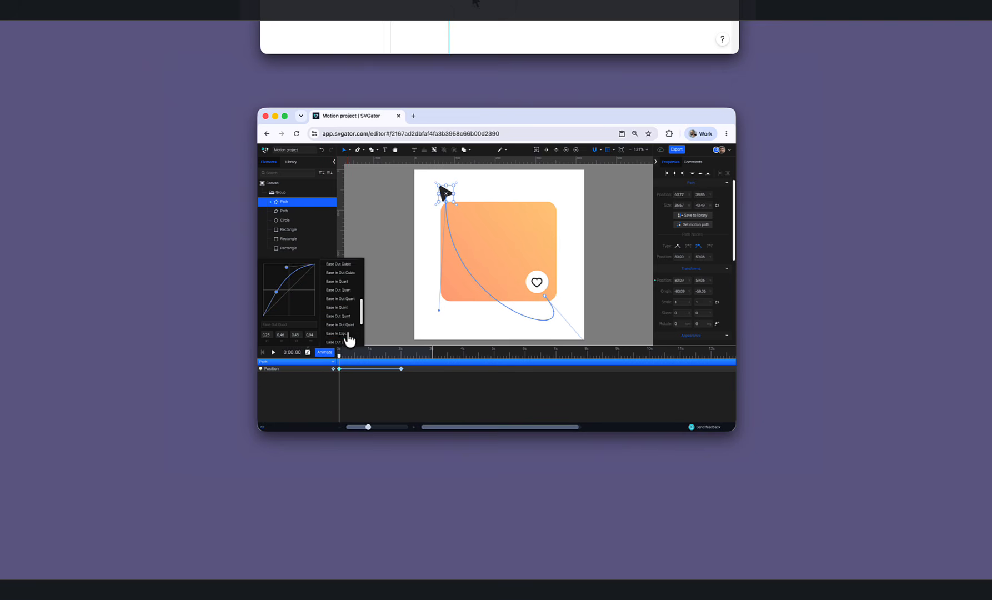
scroll(349, 336, up, 2)
click(340, 287)
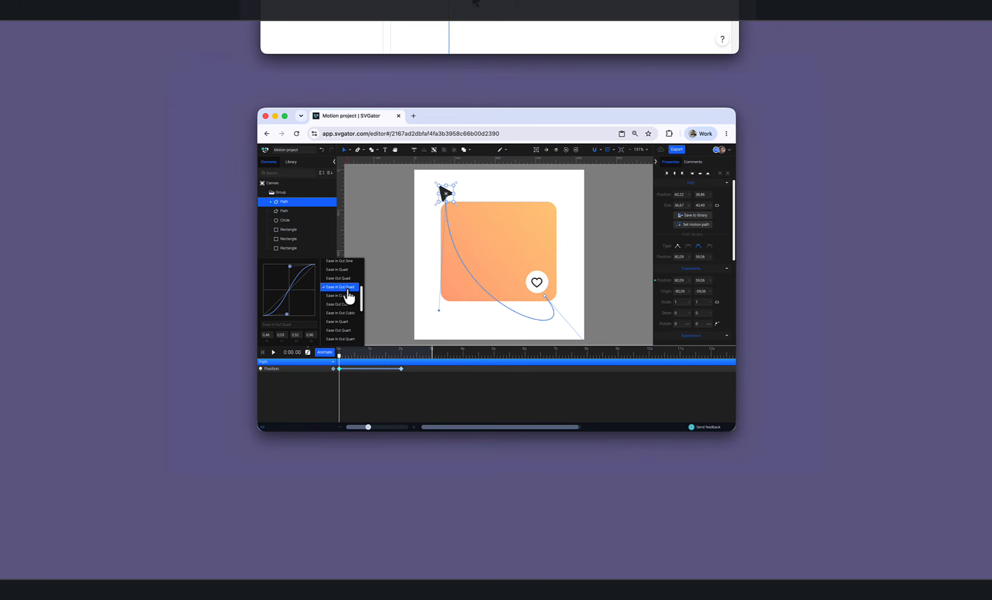
click(353, 314)
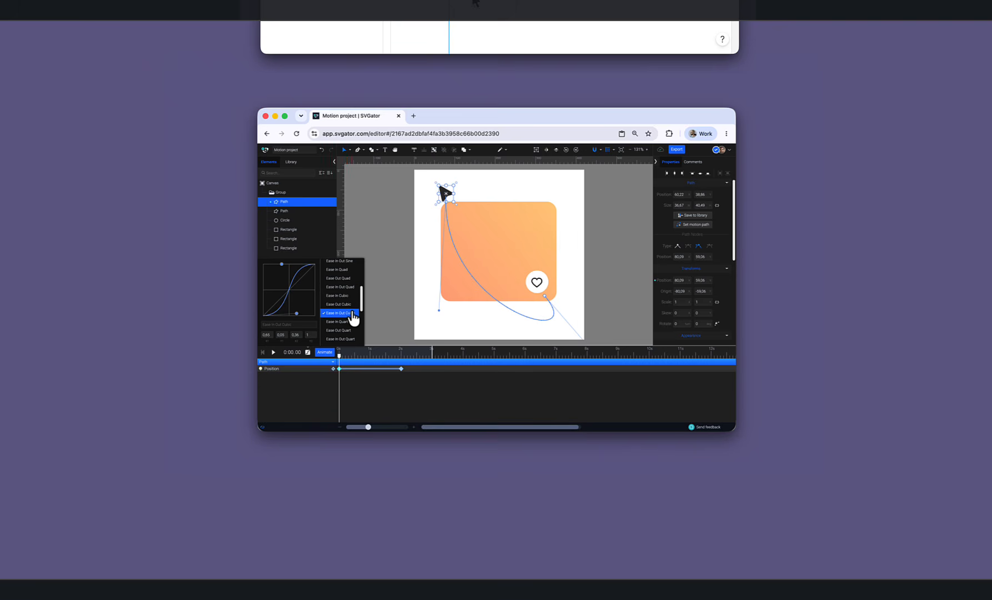
Step: Play the eased arrow animation from 0 s to review its motion
click(340, 357)
key(space)
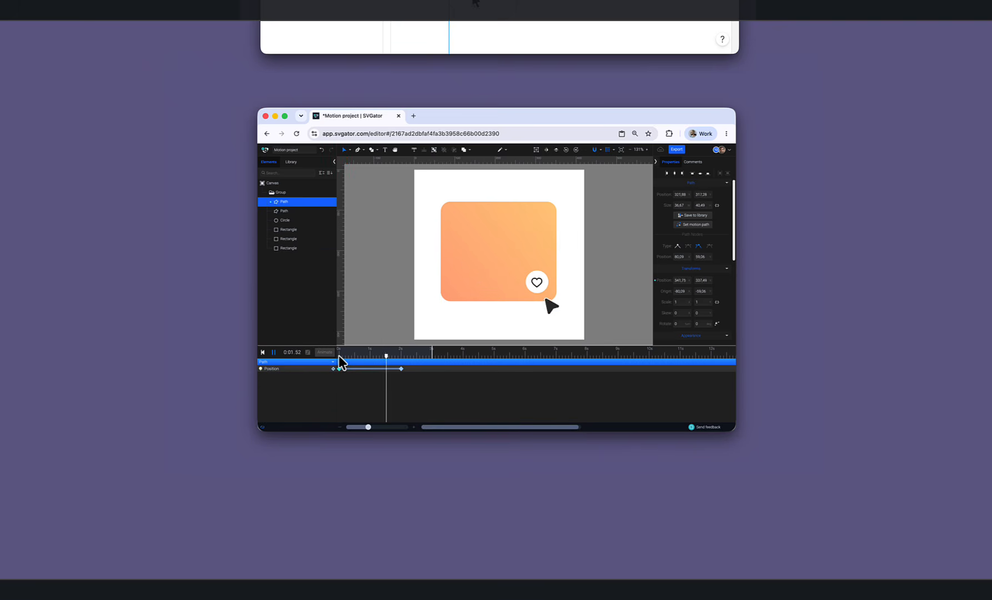
key(space)
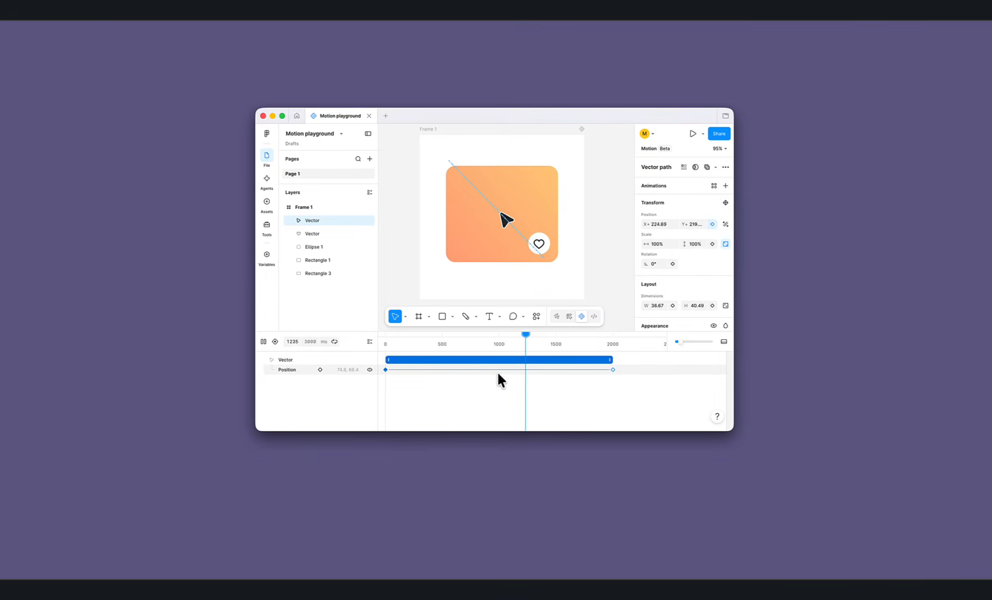
Step: In Figma Motion, try Ease in and out back between the arrow's position keyframes, and set the easing to Ease in and out
key(space)
click(499, 369)
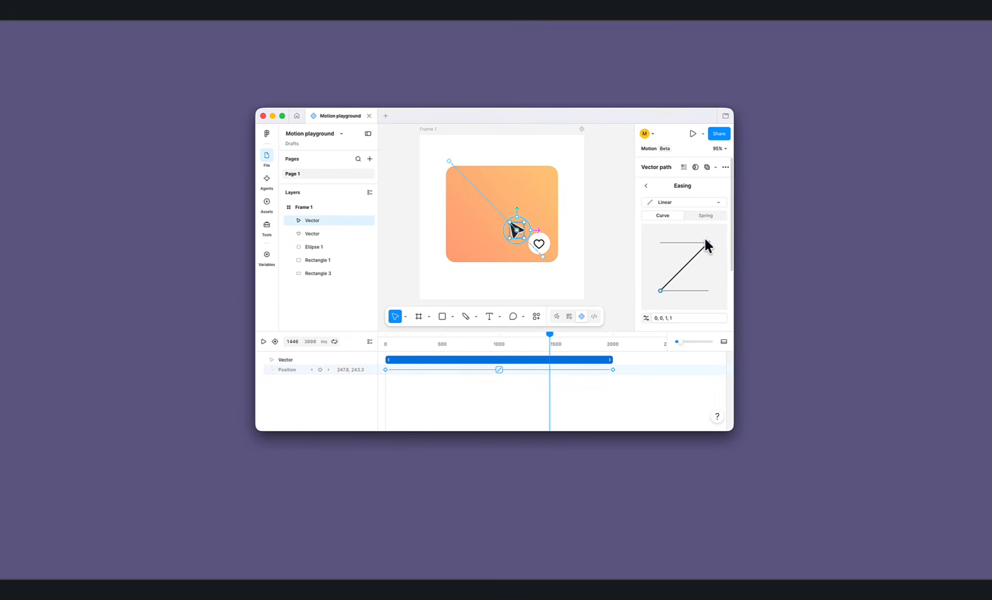
click(718, 203)
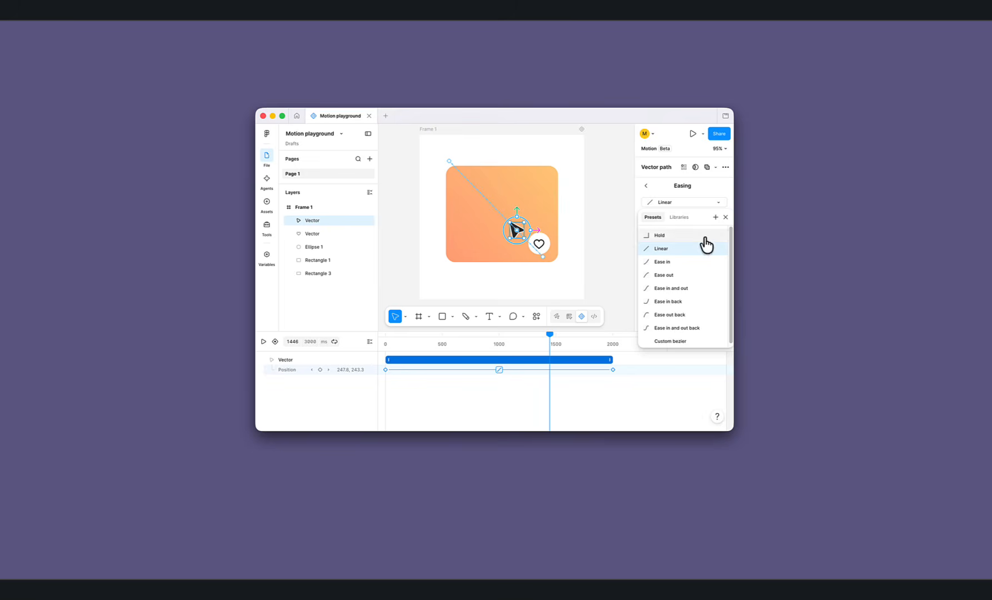
click(692, 328)
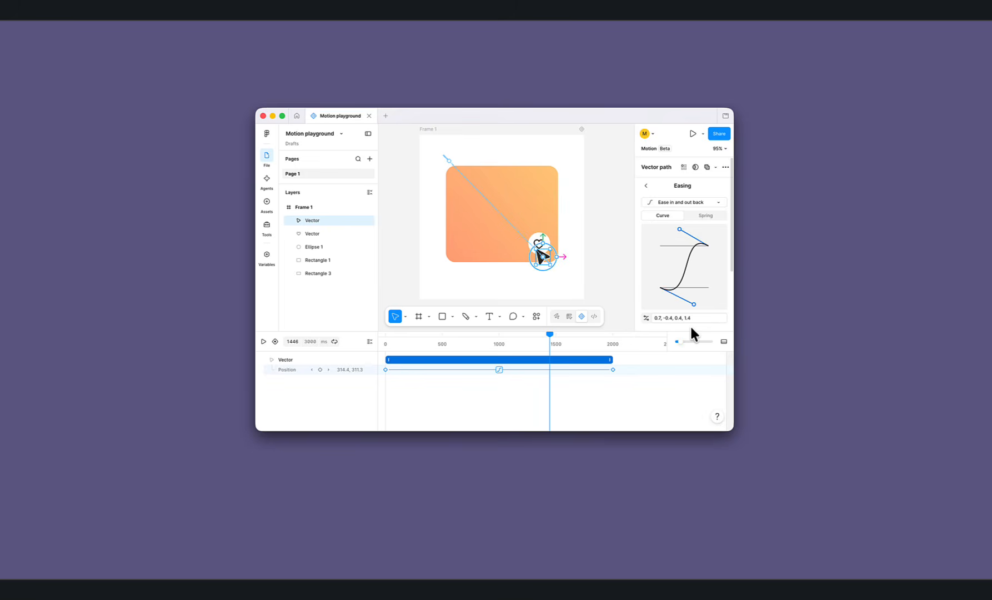
click(714, 204)
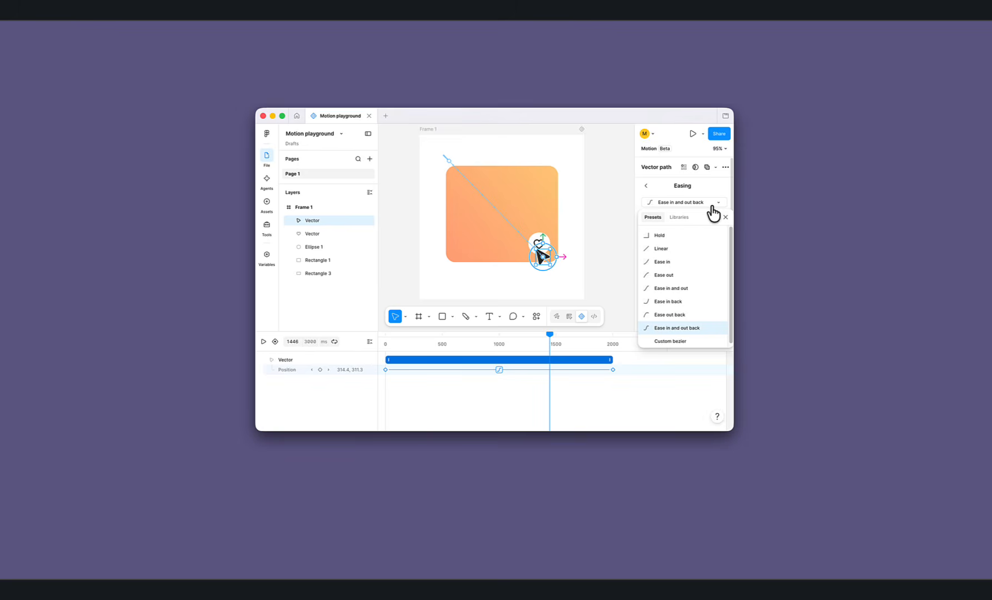
click(693, 288)
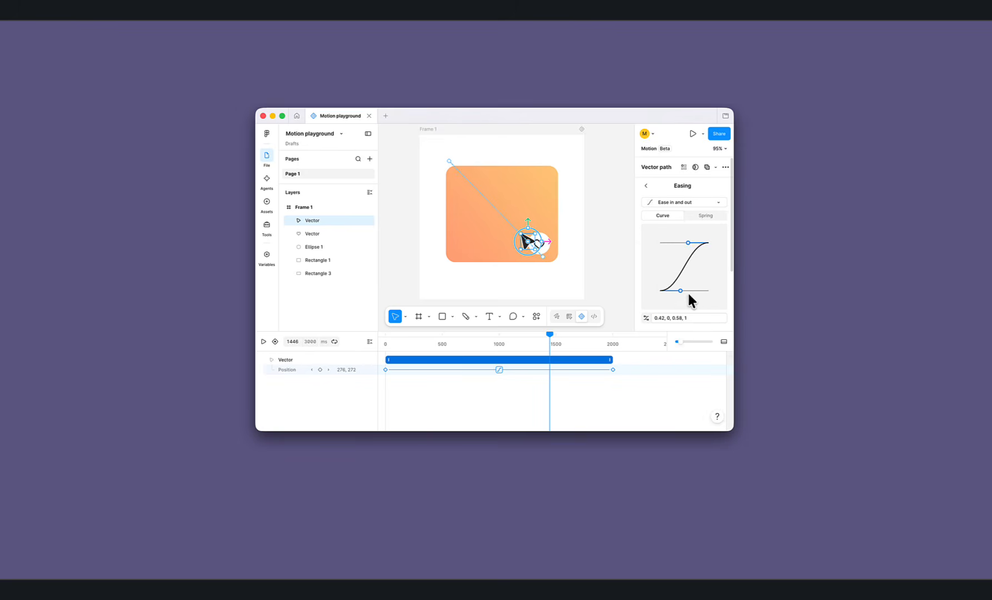
Step: Play the eased arrow animation from 0 ms and return the playhead to the start
click(387, 344)
key(space)
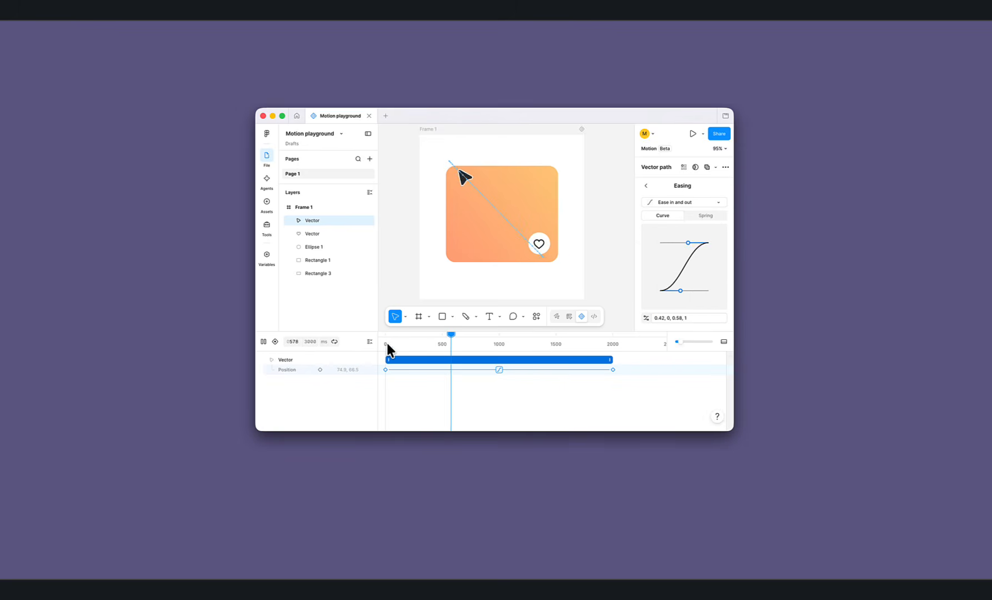
key(space)
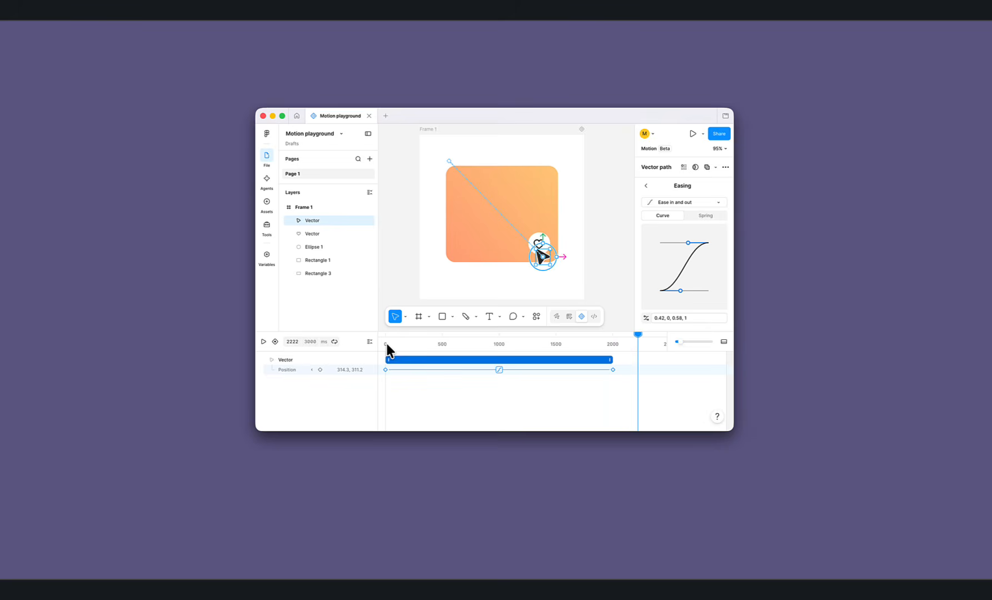
click(387, 343)
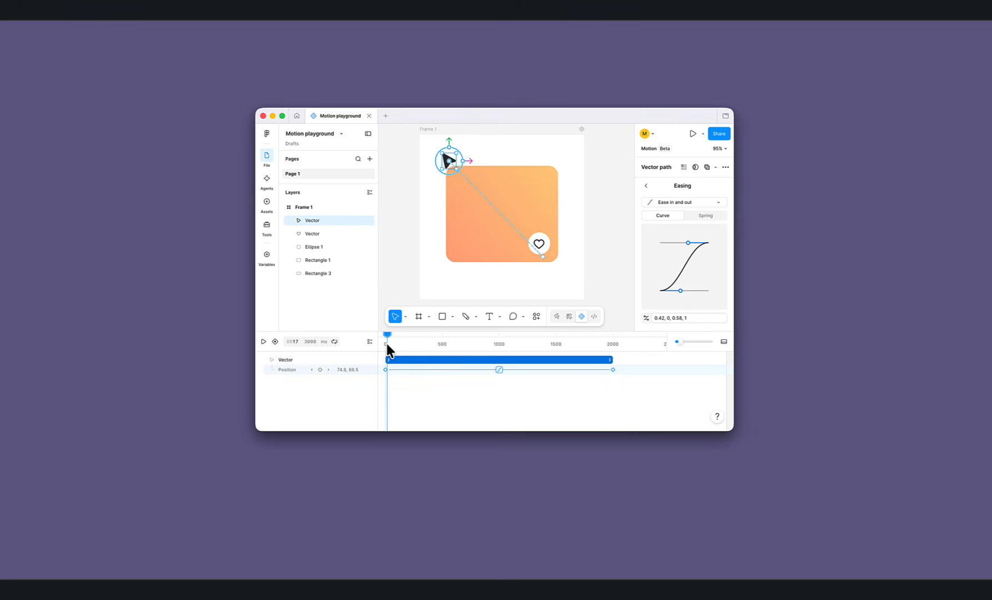
Step: Switch to design mode and draw a two-point Pen curve from the arrow's tip to just below the heart button
click(569, 316)
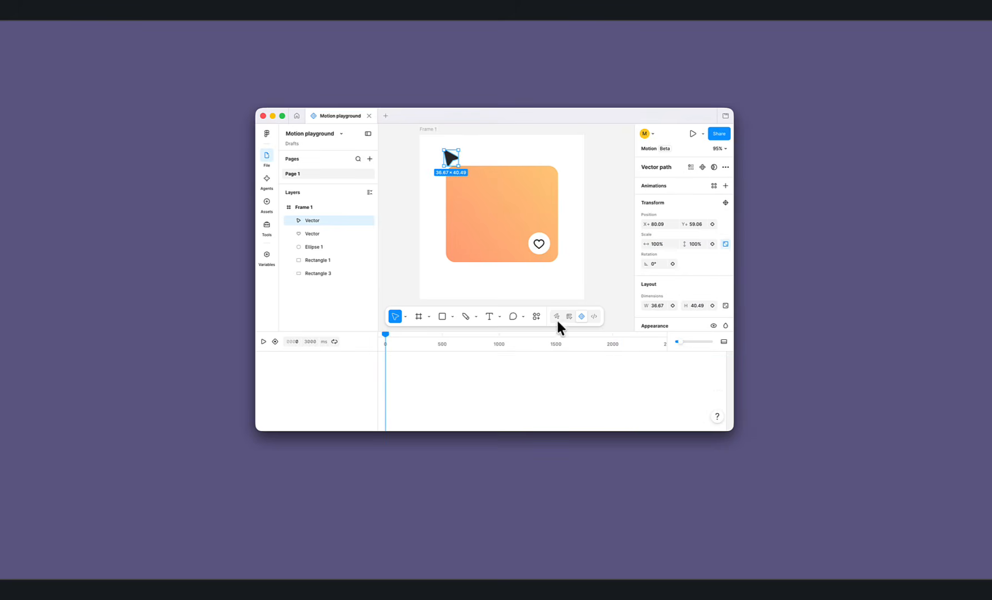
click(441, 158)
drag(539, 260, 550, 320)
click(515, 169)
key(v)
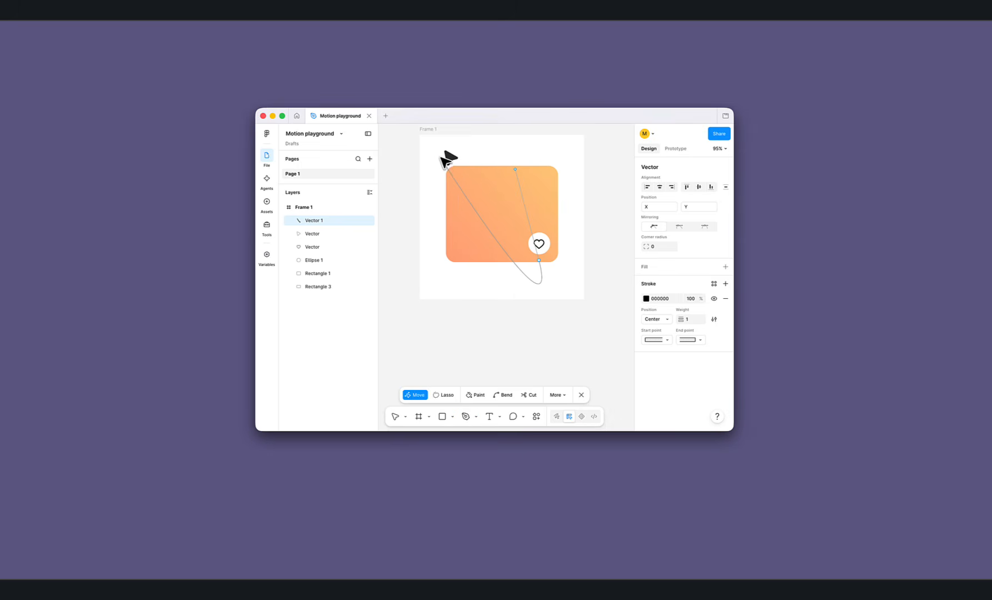
Step: Reshape the curve's handles so it bows below the card and ends at the heart button, about 293 × 310, and exit vector editing
click(441, 157)
drag(481, 221, 481, 258)
drag(557, 334, 585, 327)
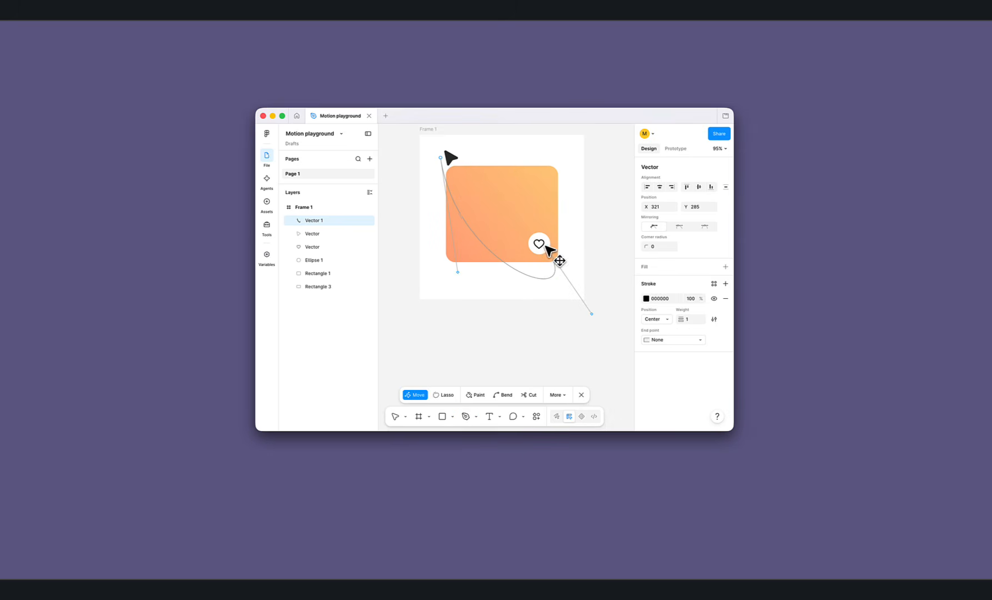
click(395, 417)
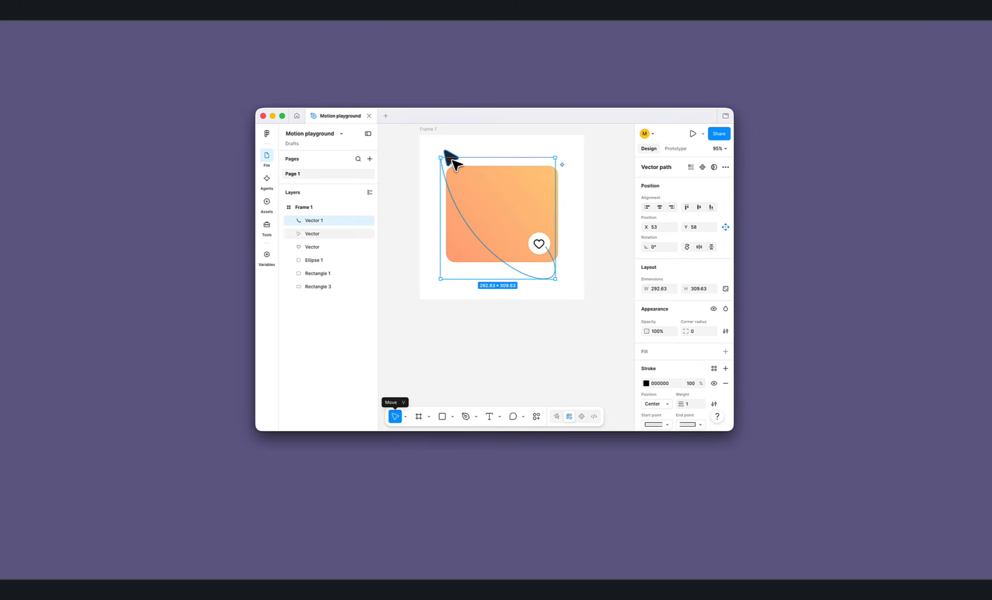
Step: Select the arrow and the curve, and send the AI agent the prompt "Animate the cursor along the stroke path"
click(448, 155)
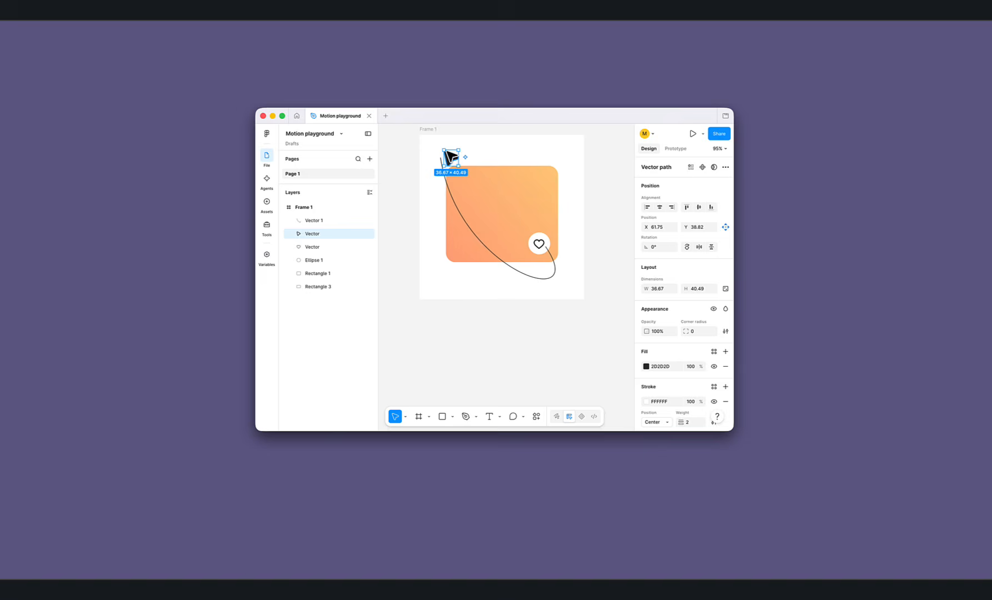
shift+click(447, 183)
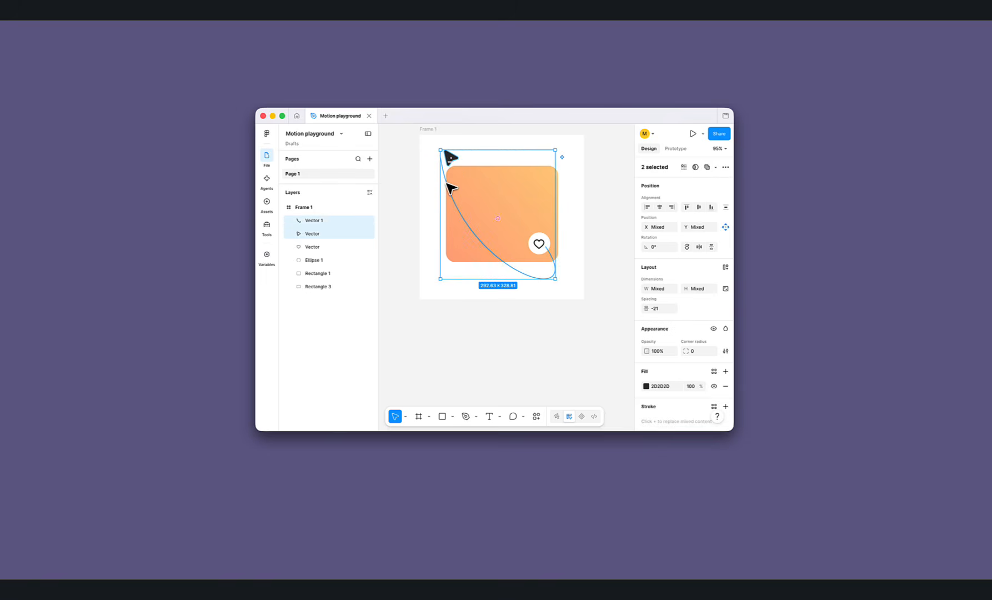
click(267, 178)
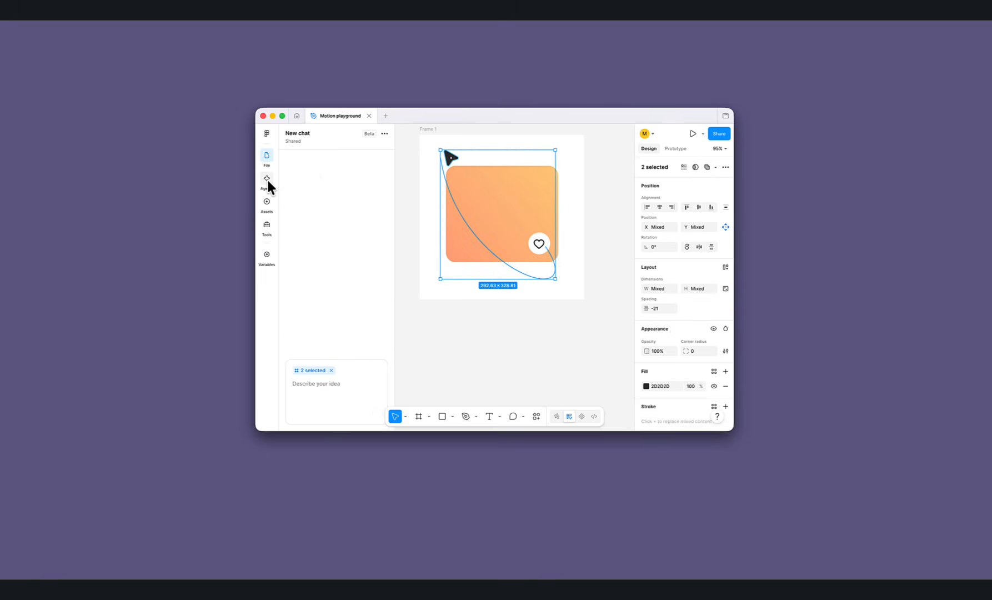
click(316, 383)
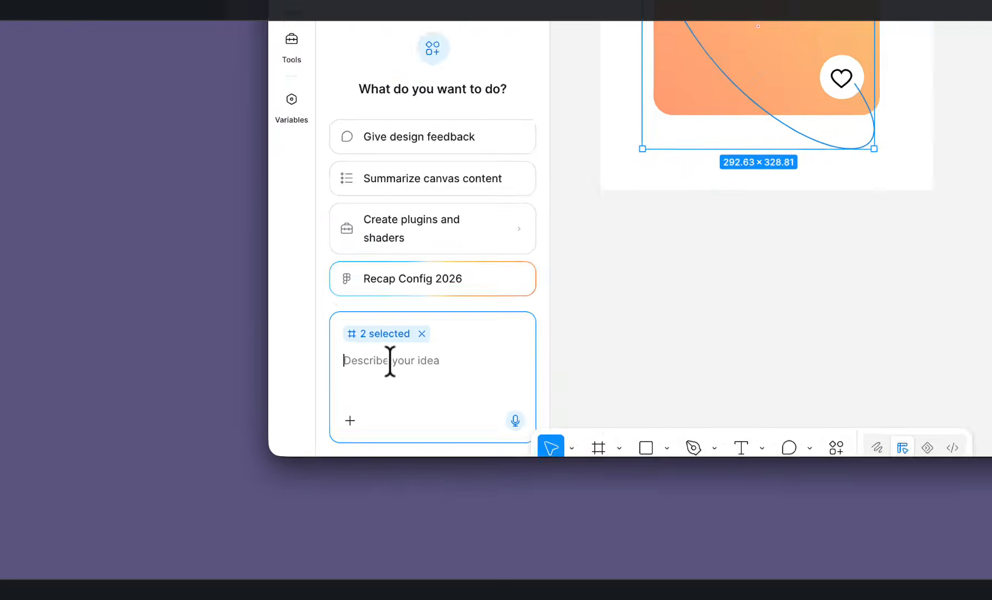
text(Animate the curs)
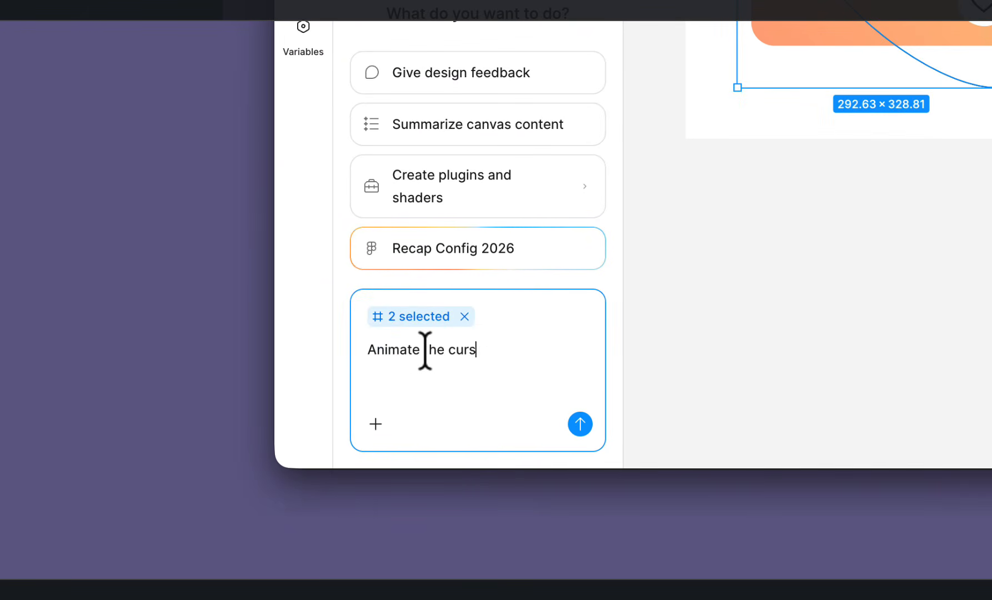
text(or along the stroke path)
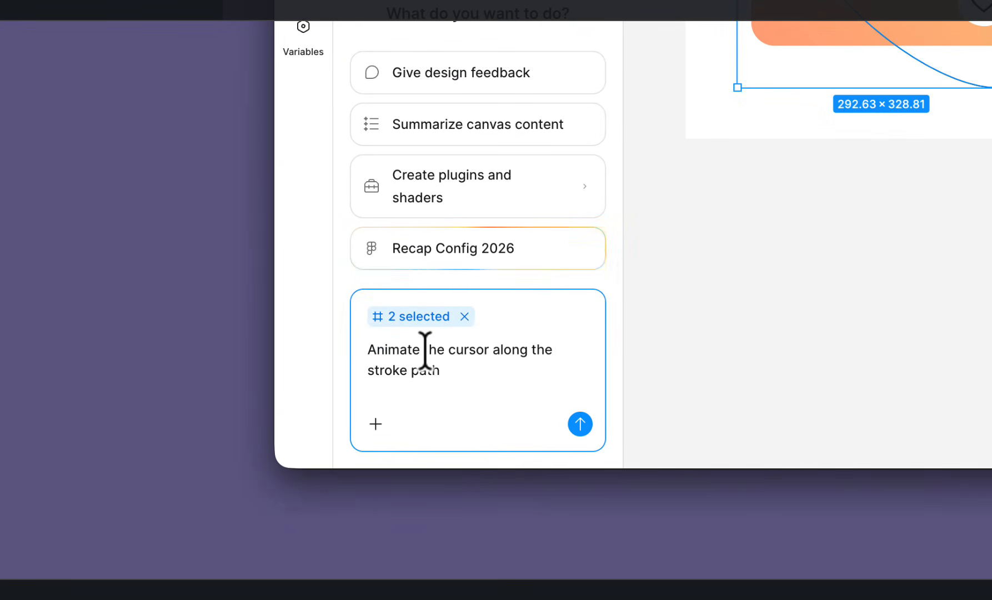
key(Return)
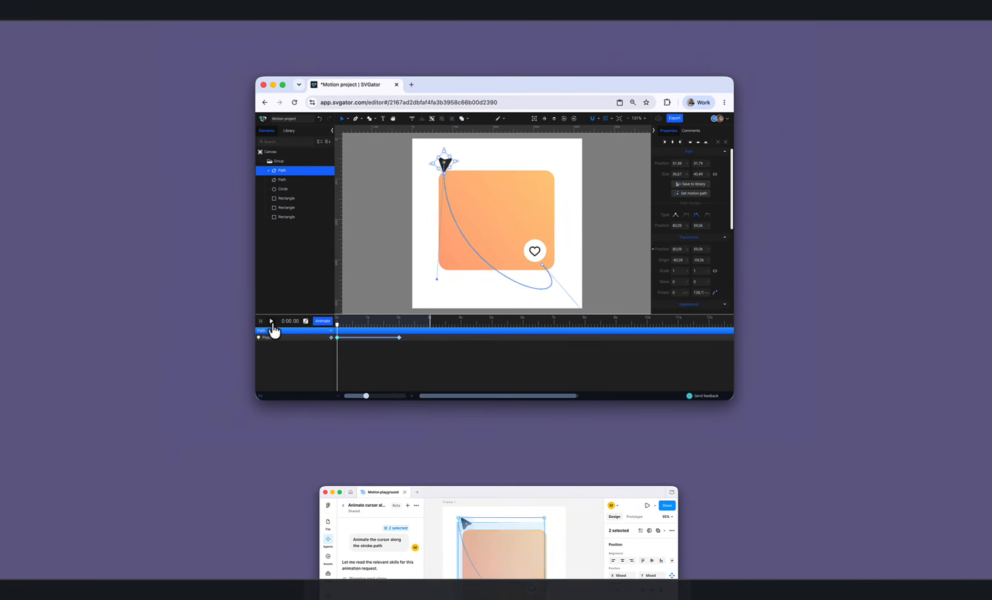
Step: In SVGator, move the motion path's end point onto the heart button at X 318, Y 279, extend its handle, and preview the animation
click(272, 323)
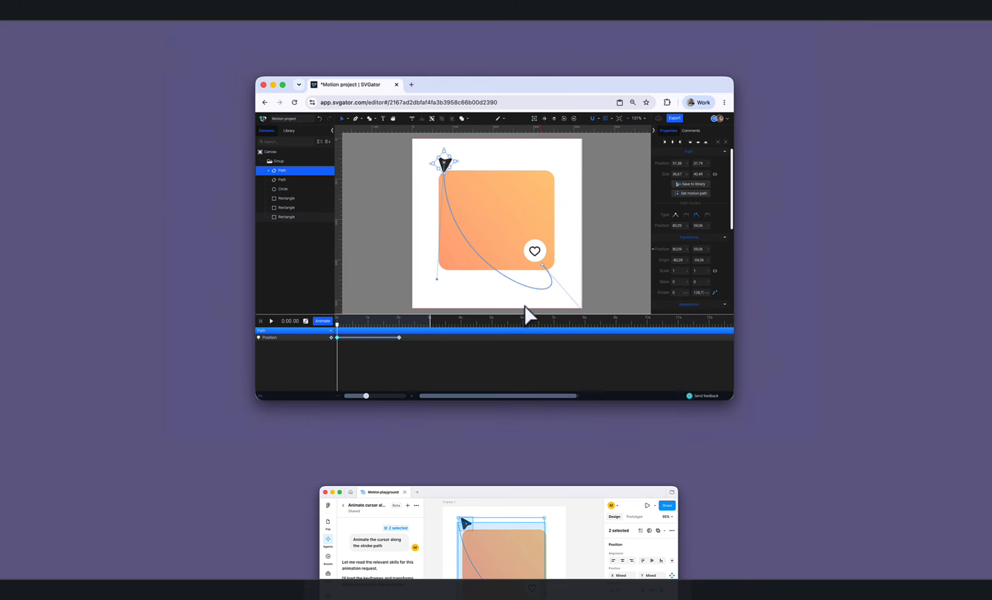
drag(543, 288, 543, 254)
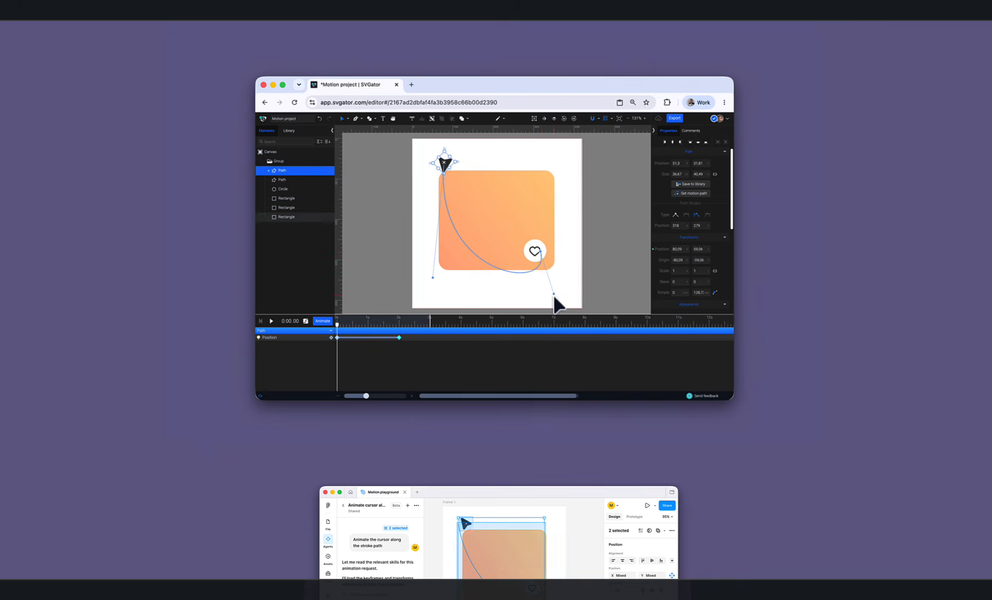
mouse_move(554, 295)
mouse_down()
mouse_move(586, 321)
mouse_move(568, 308)
mouse_up()
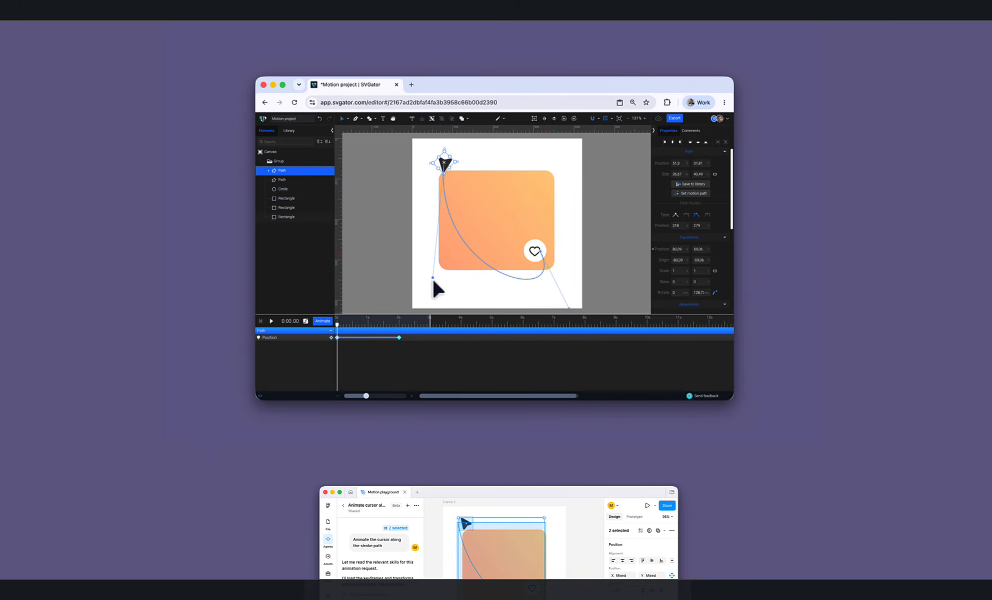
key(space)
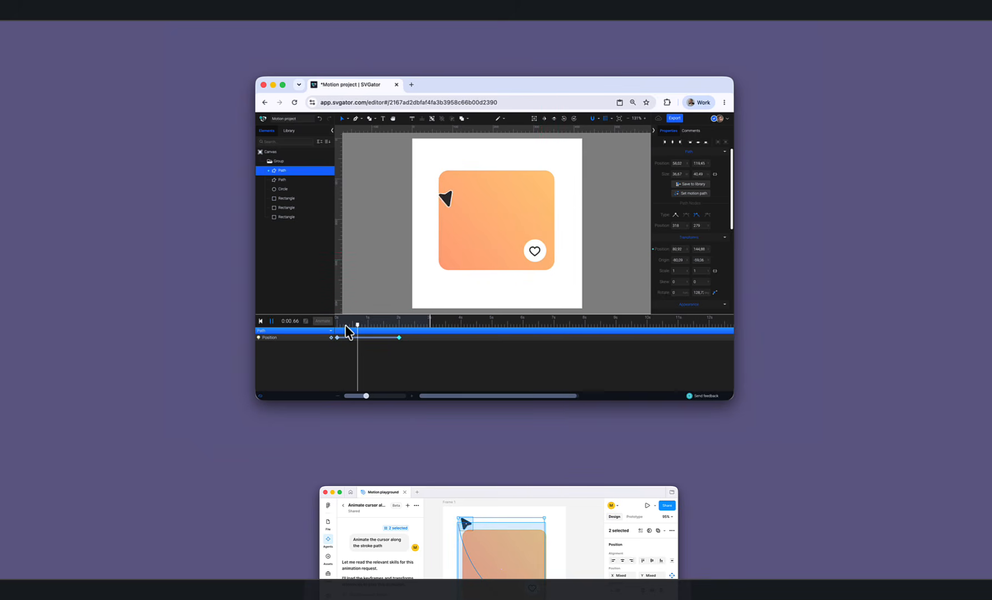
key(space)
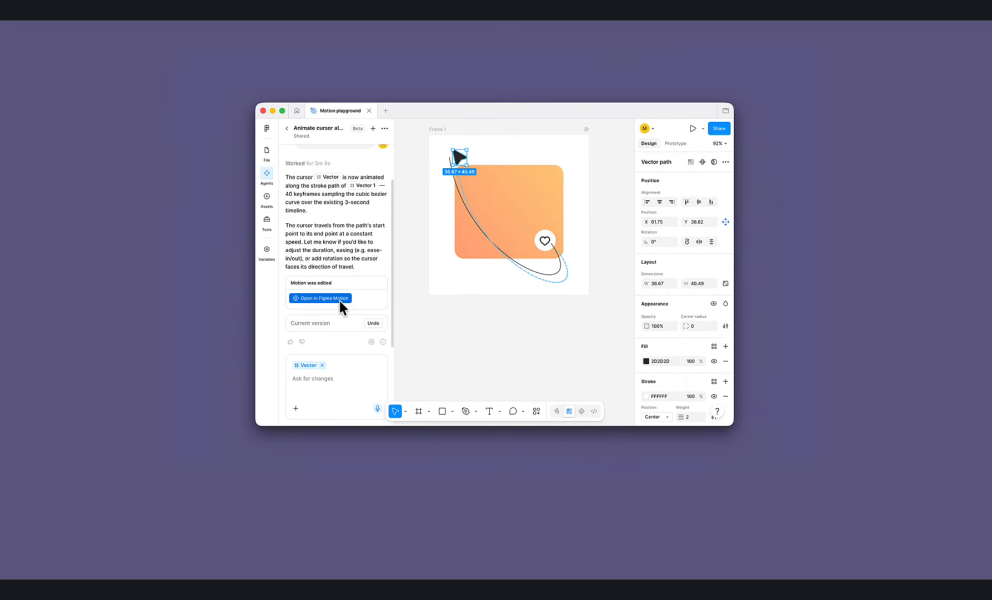
Step: Open the agent's cursor animation in Figma Motion and select most of the Position X and Position Y keyframes to inspect them
click(339, 300)
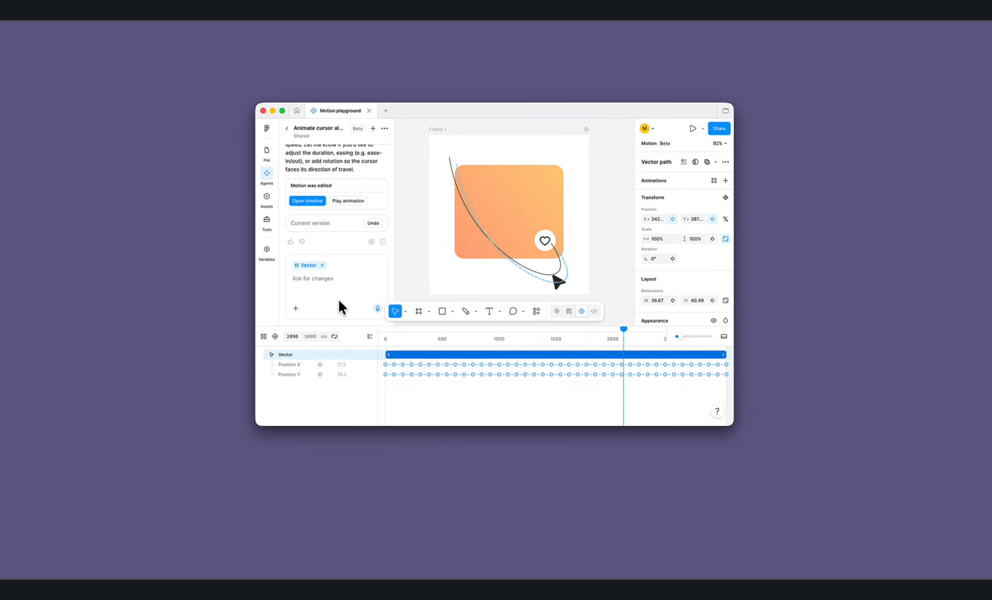
key(space)
scroll(567, 287, up, 5)
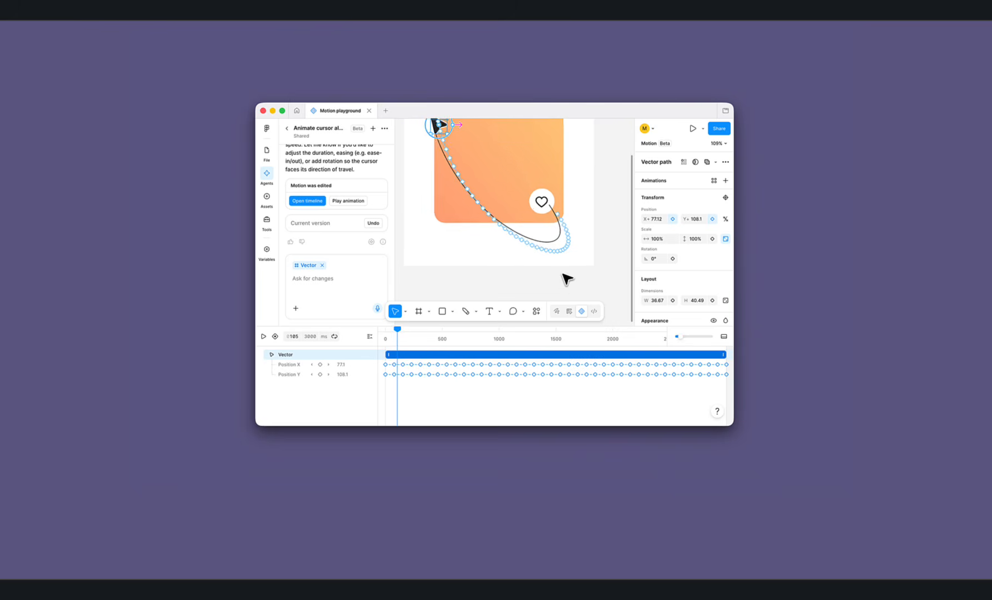
scroll(564, 249, up, 10)
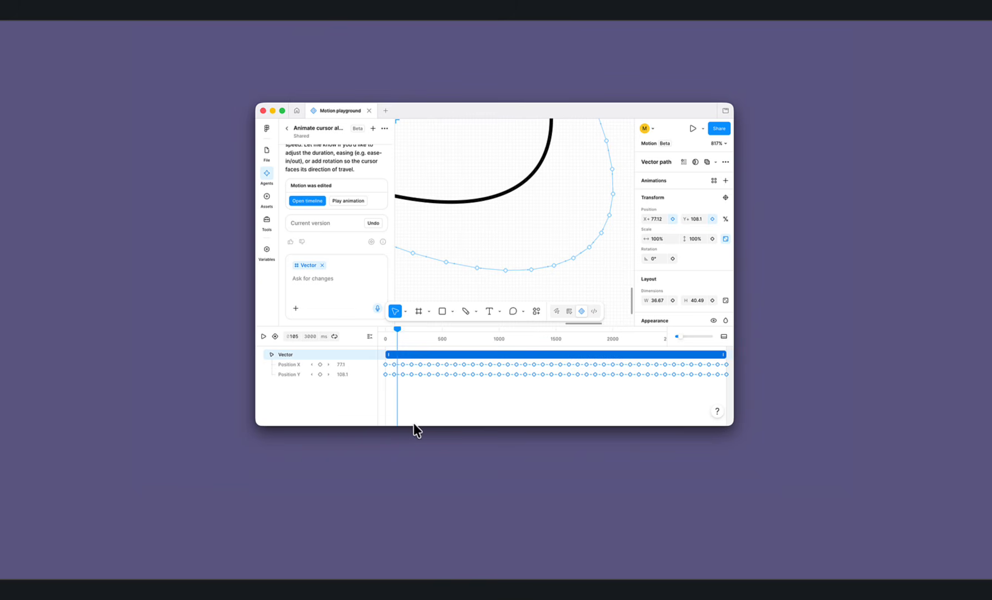
drag(445, 380, 702, 361)
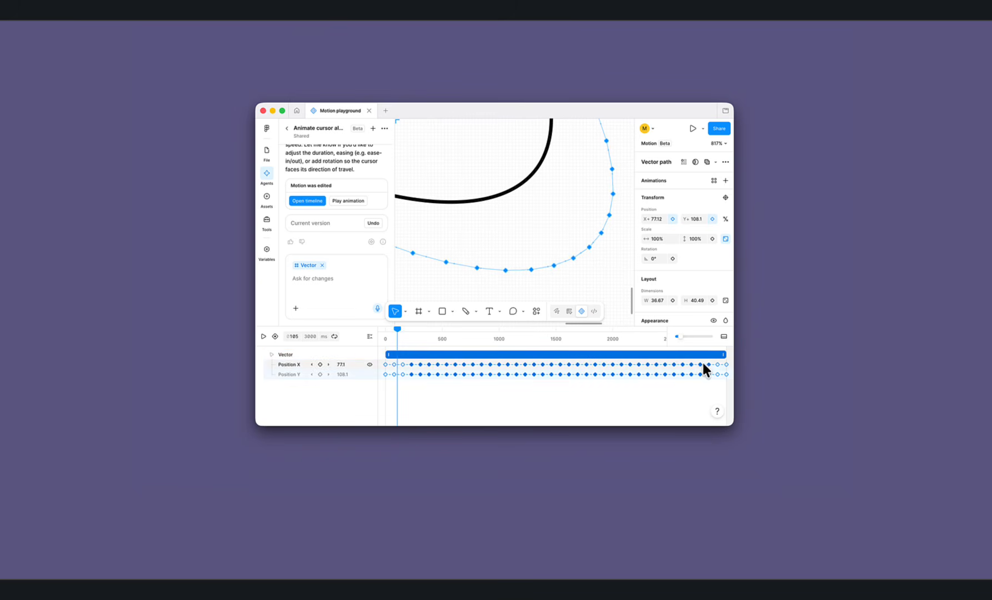
scroll(578, 296, down, 3)
scroll(578, 296, down, 3)
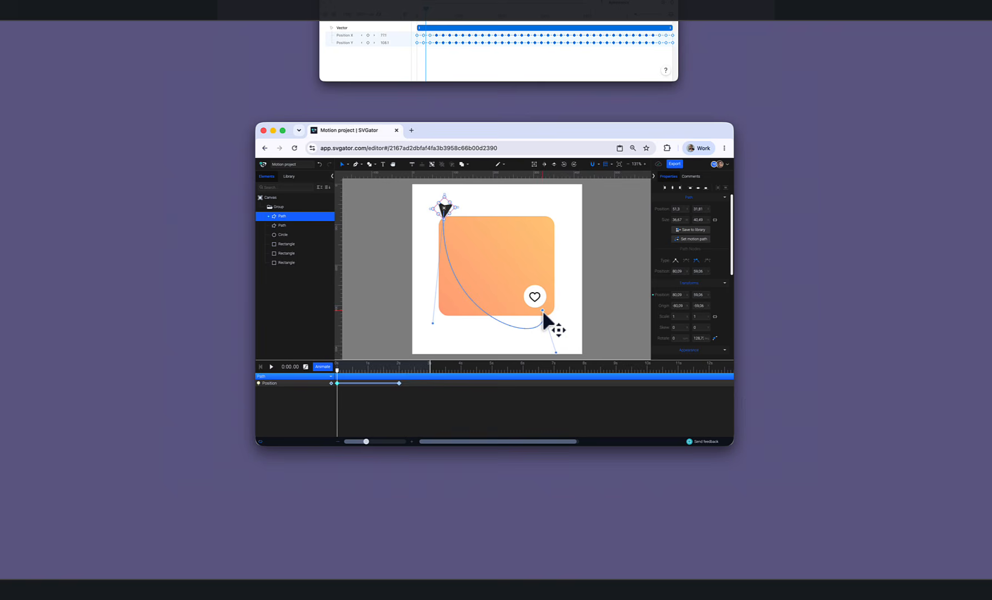
Step: In SVGator, place the motion path's end point at X 318, Y 279, lengthen both curve handles, and play the animation
drag(543, 384, 539, 370)
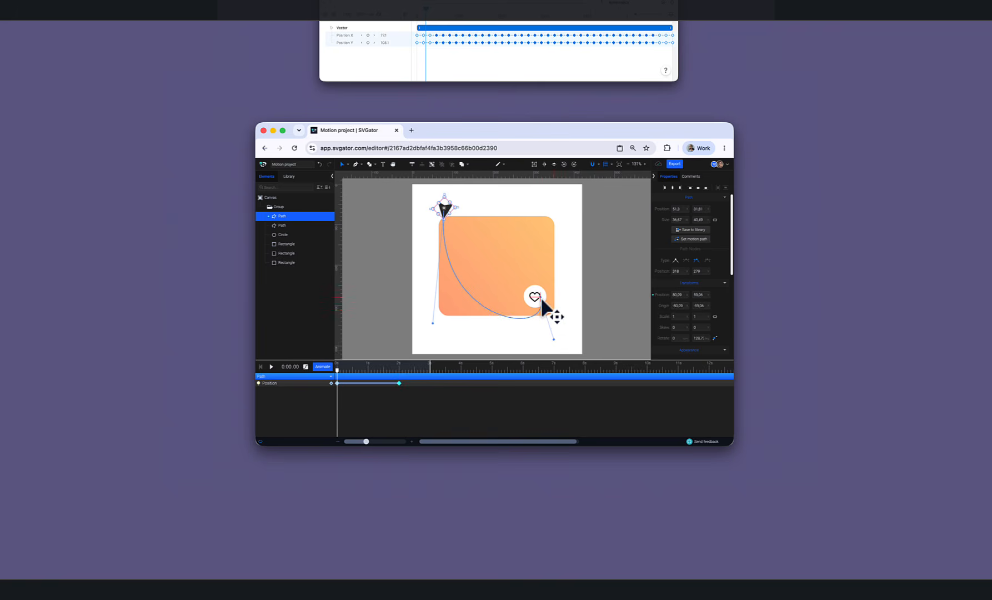
drag(553, 411, 581, 427)
drag(581, 359, 568, 354)
drag(433, 323, 438, 349)
key(space)
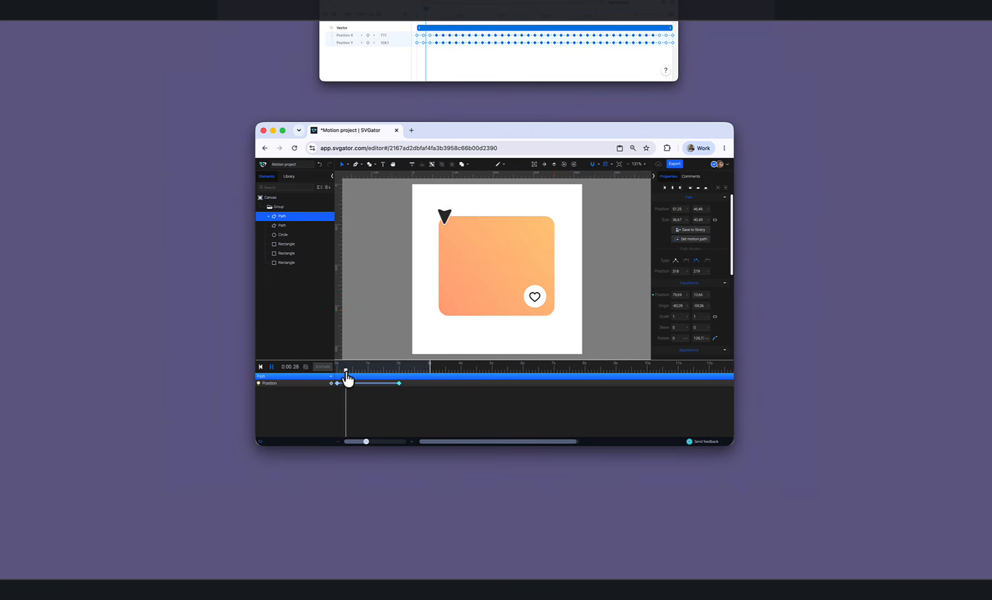
key(space)
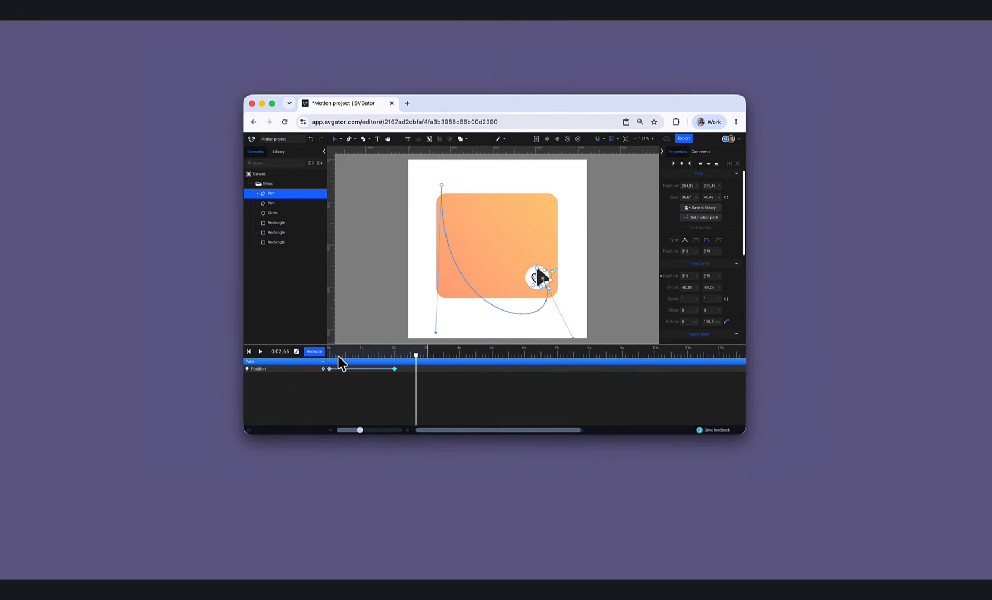
Step: Delete the arrow's Position animator and rotate the arrow to point up and to the left
click(299, 368)
key(Delete)
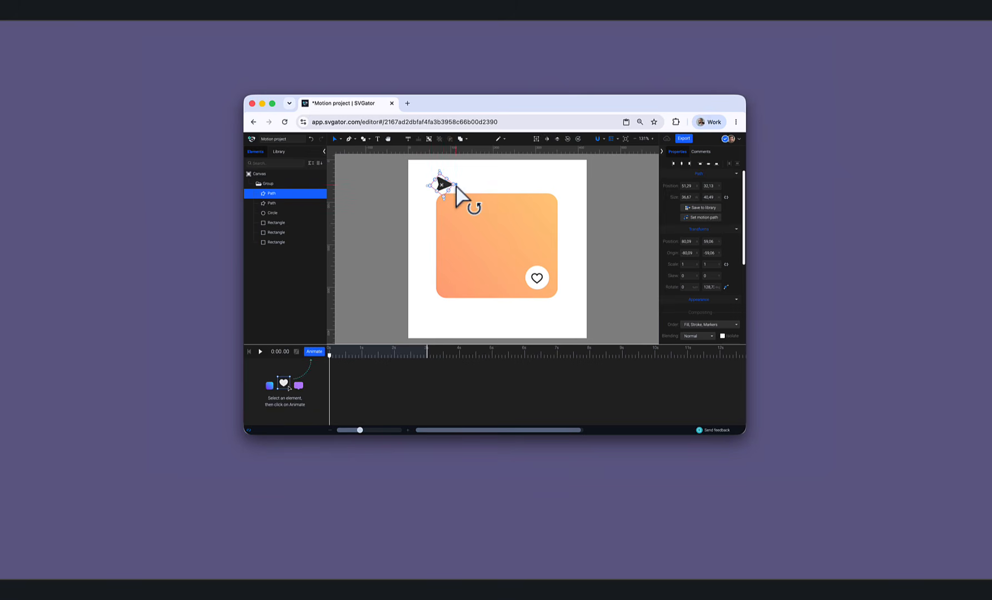
drag(455, 185, 431, 178)
Step: Draw a looping open path about 270 by 306 px with the Pen tool, from beside the arrow to the heart button
click(349, 139)
click(431, 187)
drag(497, 243, 549, 225)
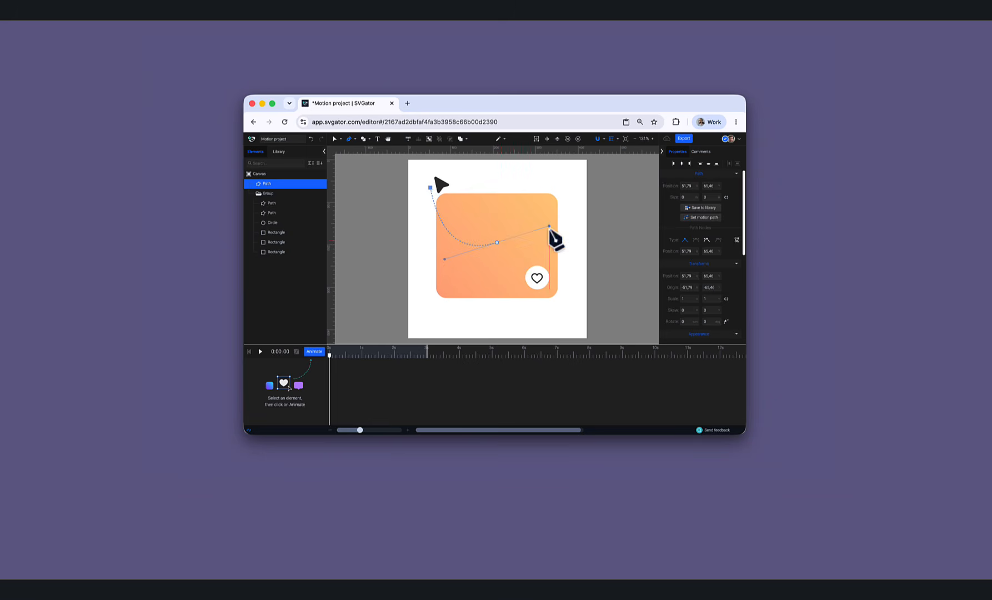
drag(498, 188, 468, 196)
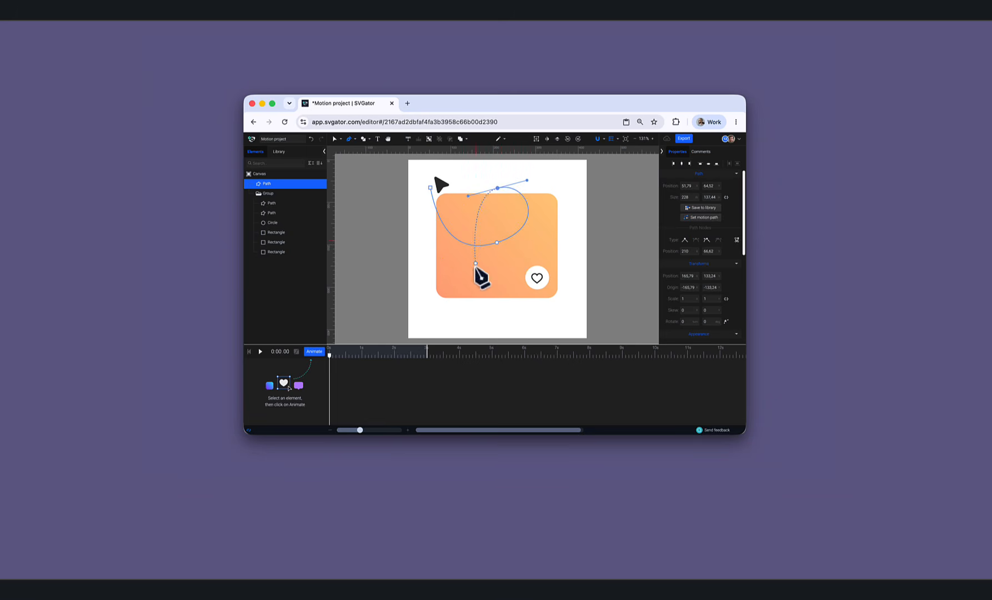
drag(484, 299, 532, 331)
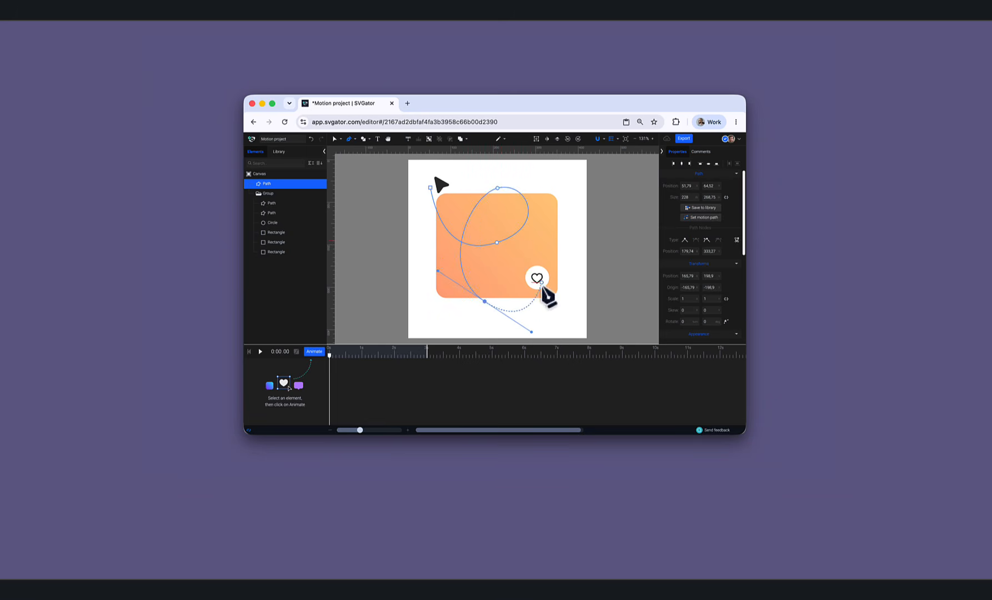
drag(542, 282, 529, 245)
key(Escape)
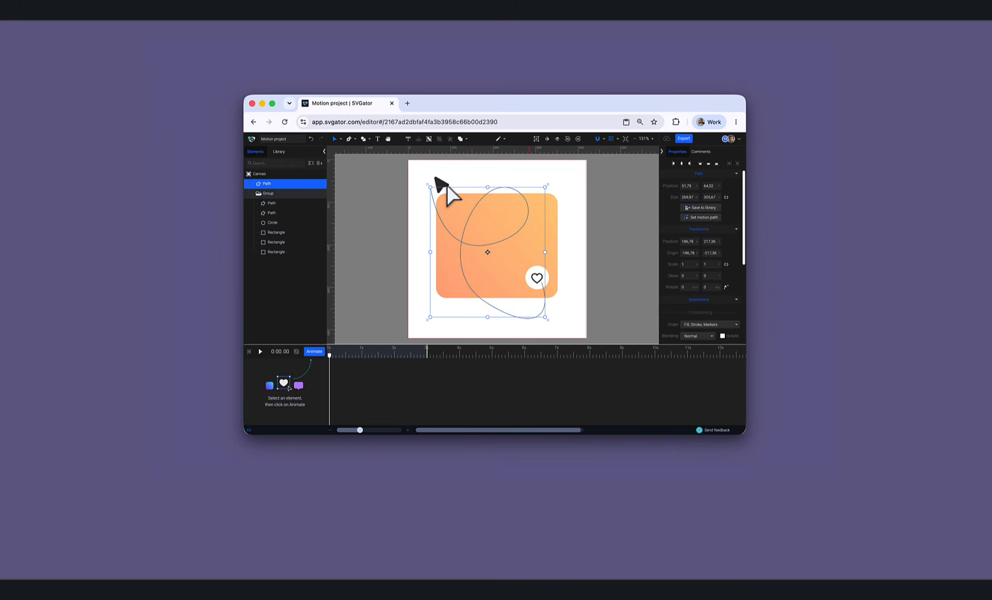
Step: Assign the drawn looping path as the arrow's motion path, with its end time set to 2 seconds
click(443, 182)
click(443, 181)
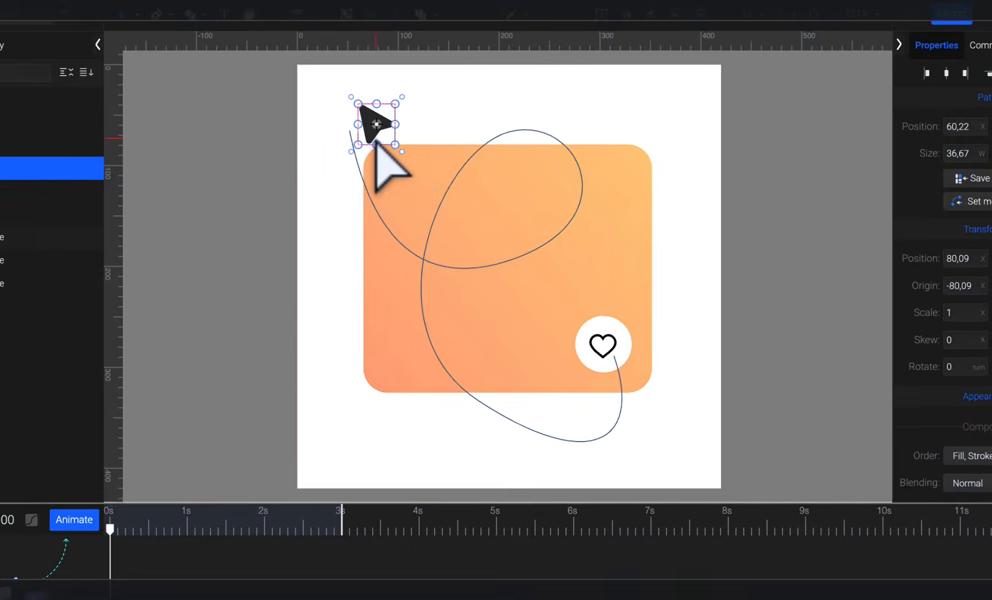
right_click(117, 118)
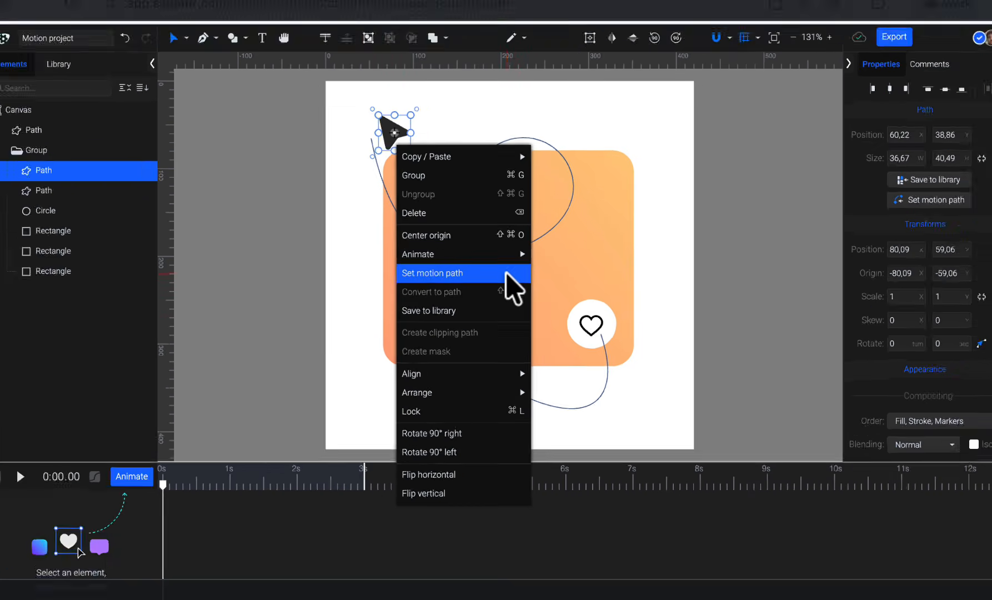
click(507, 287)
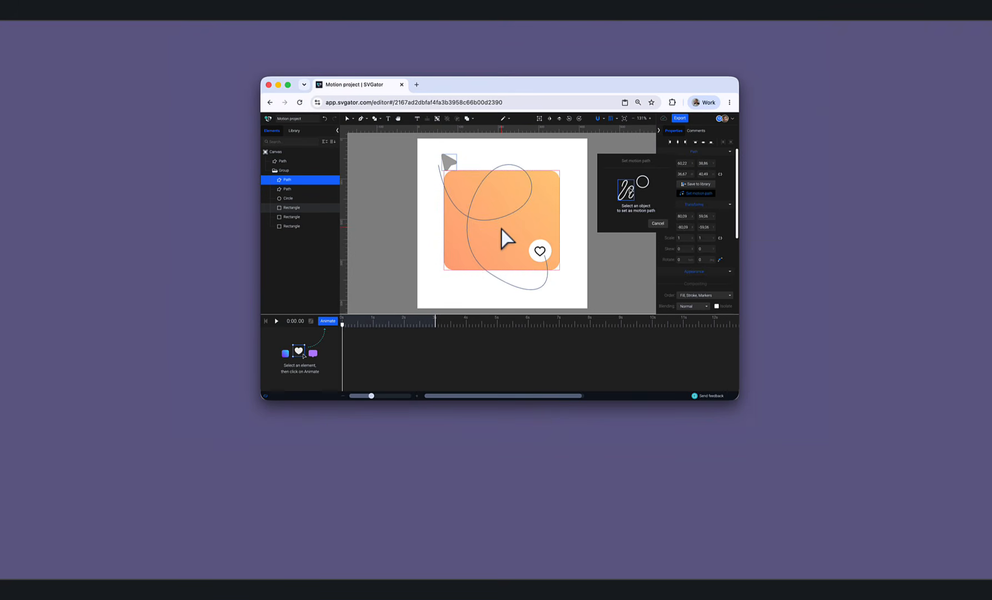
click(500, 218)
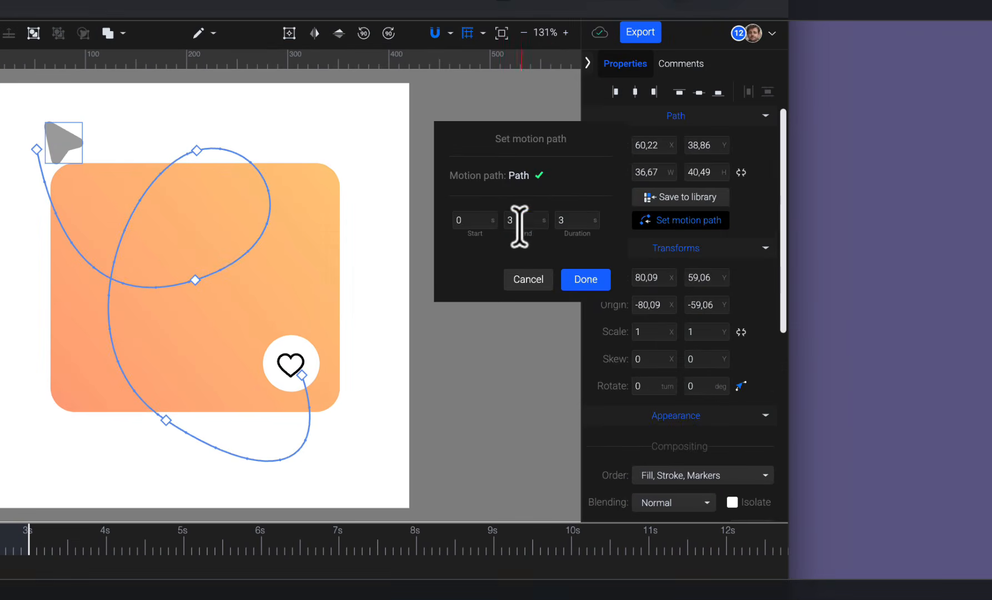
double_click(520, 225)
text(2)
key(Return)
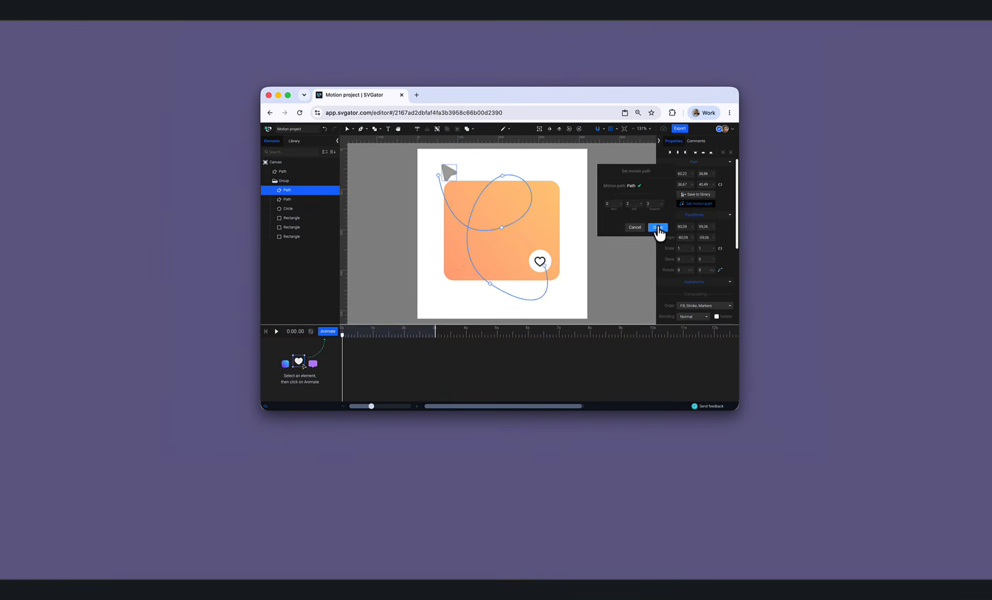
click(631, 247)
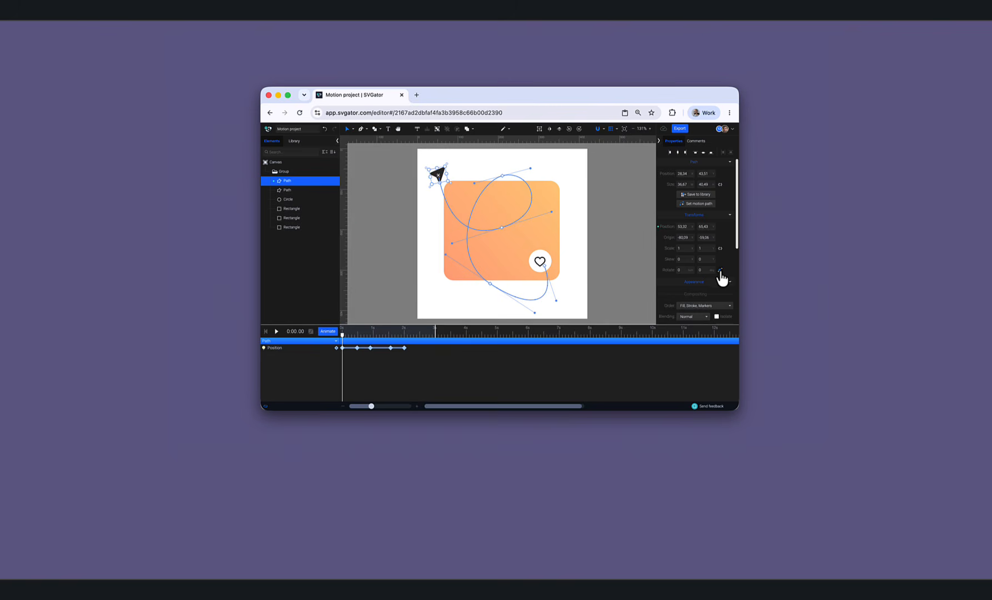
Step: Rotate the arrow to about 129° so it points along the motion path, and play the animation
drag(449, 184, 421, 184)
key(space)
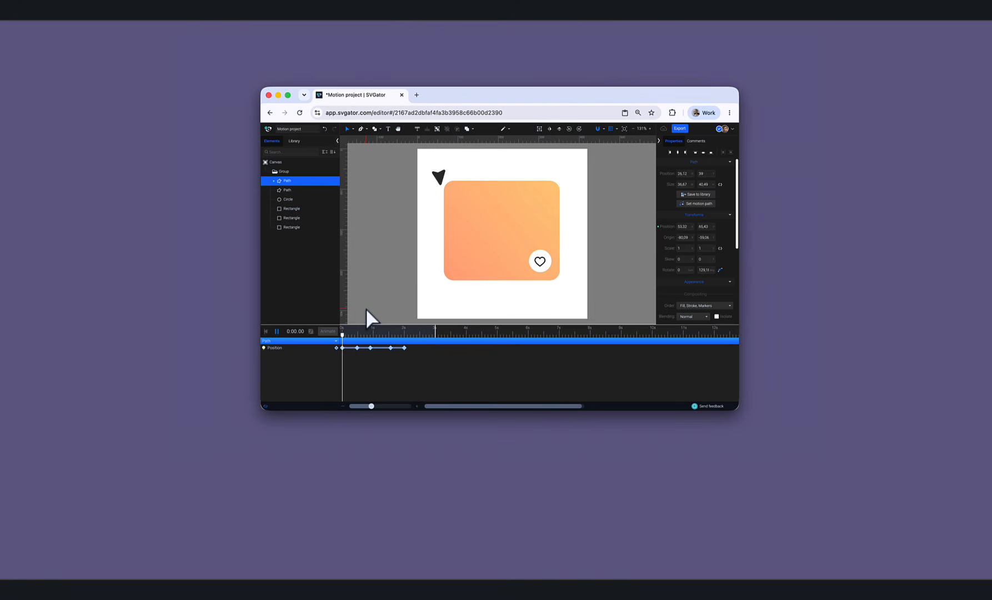
key(space)
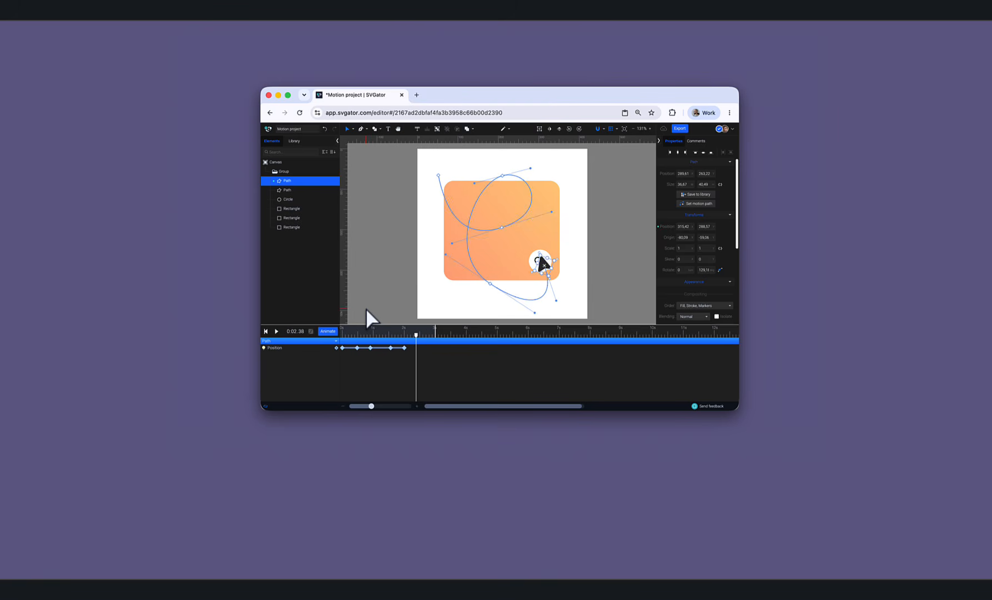